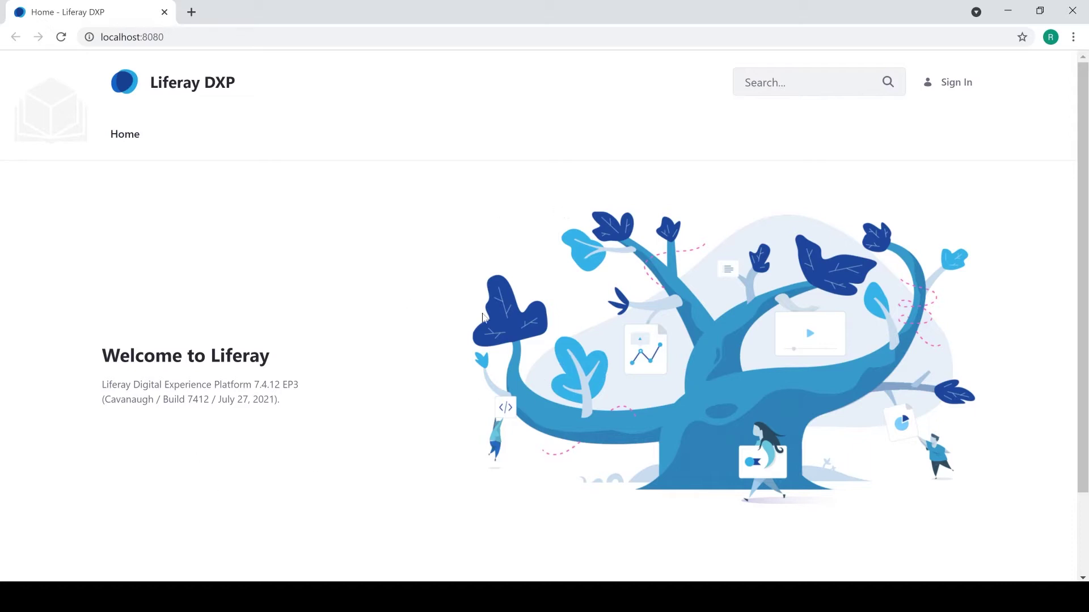
Sign in with the test administrator account's e-mail and password.
{"action": "left_click", "coordinate": [960, 90]}
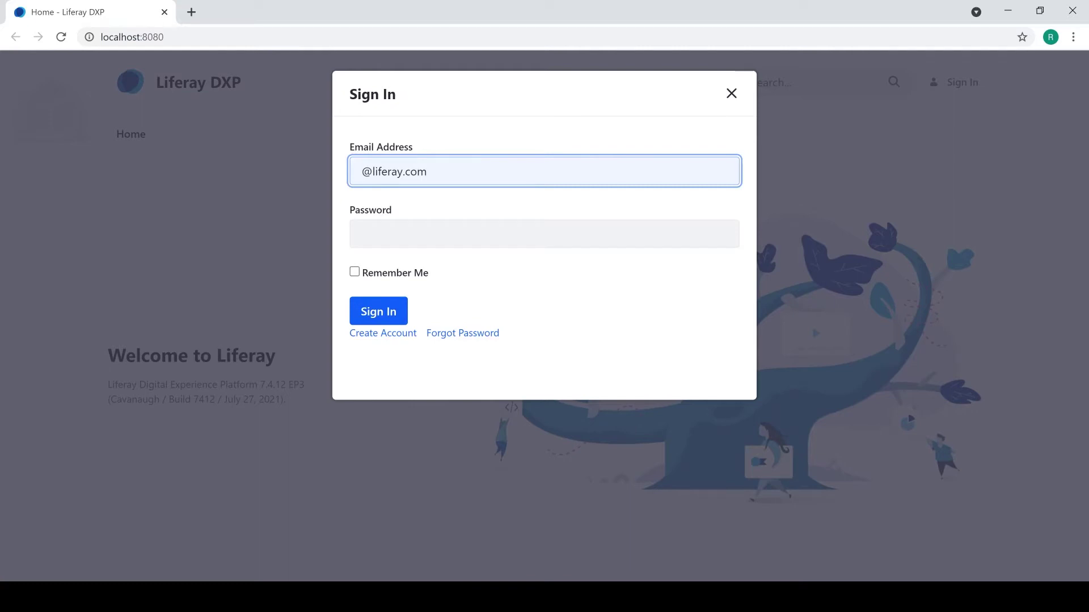
{"action": "type", "text": "test"}
{"action": "left_click", "coordinate": [544, 234]}
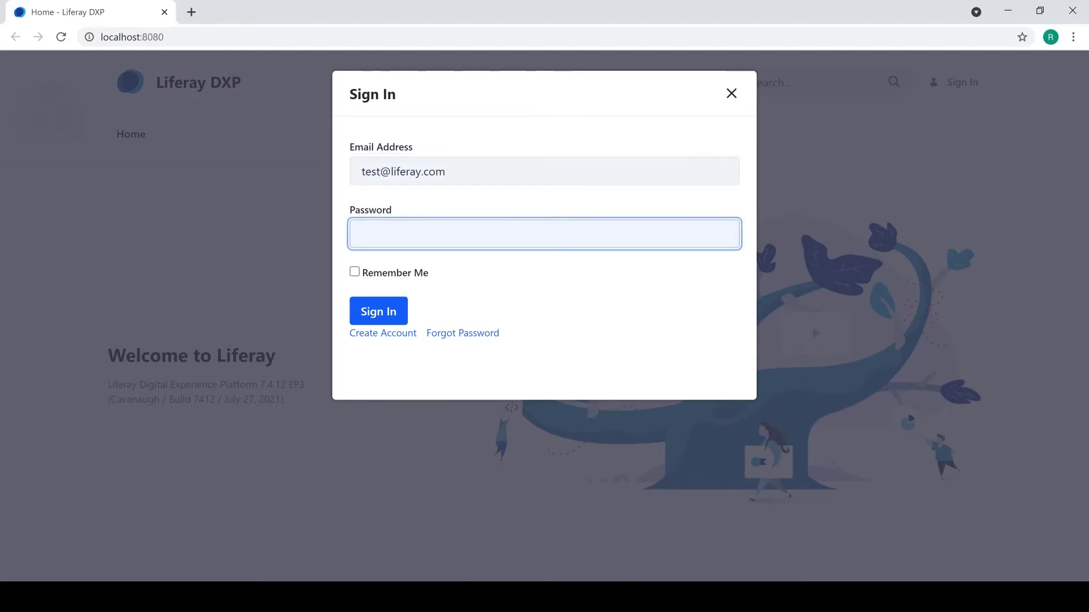
{"action": "type", "text": "test"}
{"action": "key", "text": "Return"}
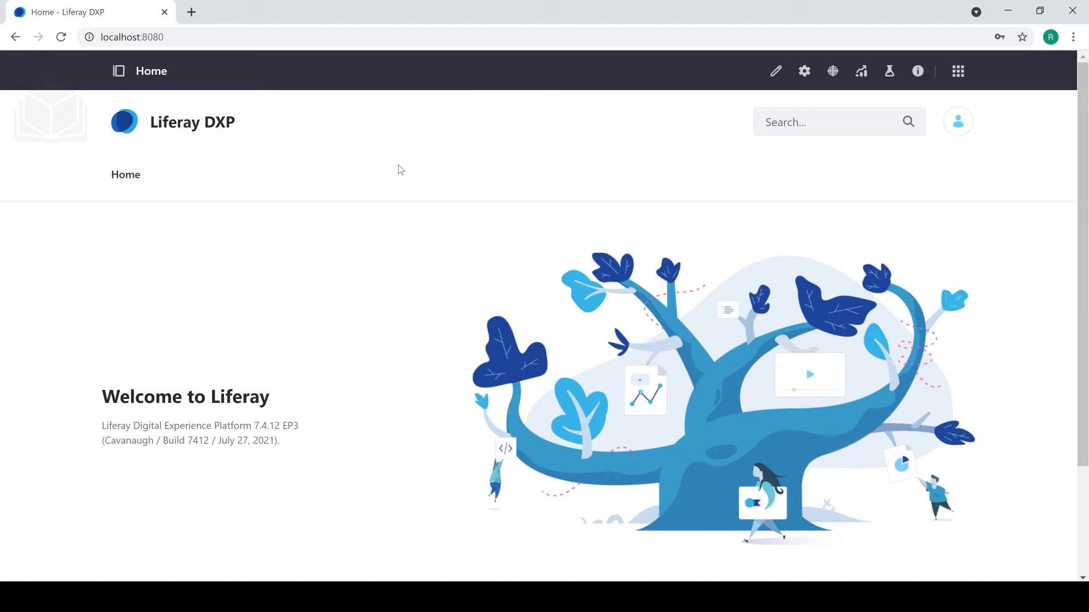
{"action": "left_click", "coordinate": [120, 72]}
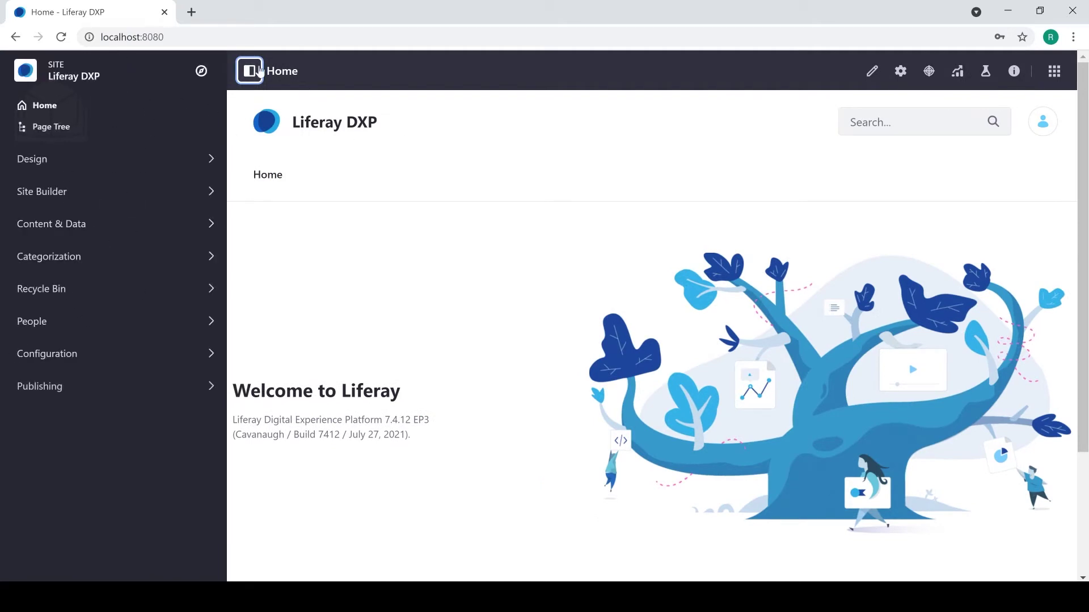
{"action": "left_click", "coordinate": [250, 71]}
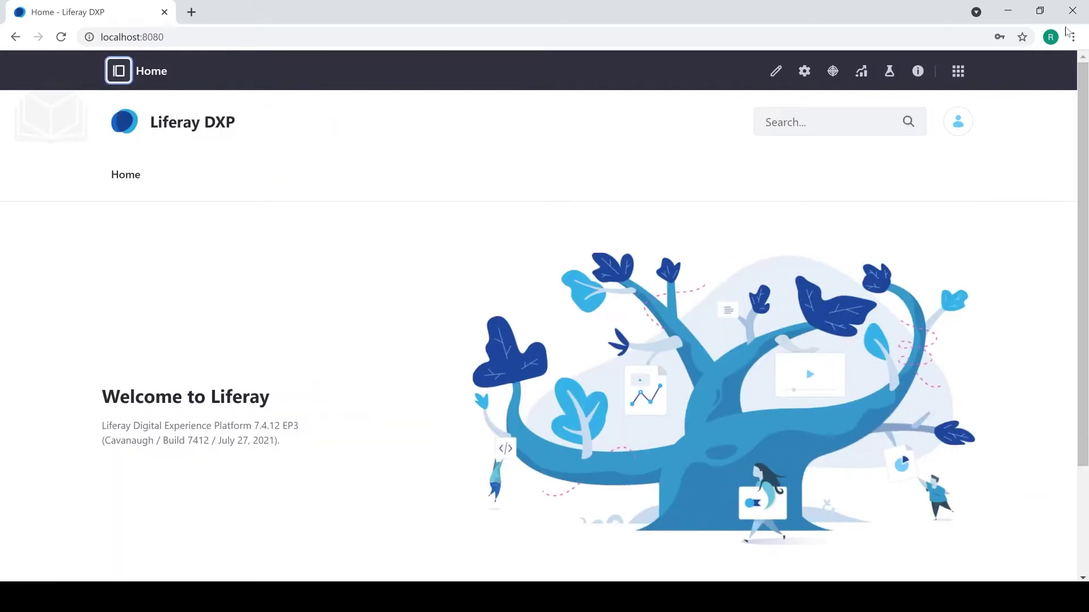
{"action": "left_click", "coordinate": [957, 71]}
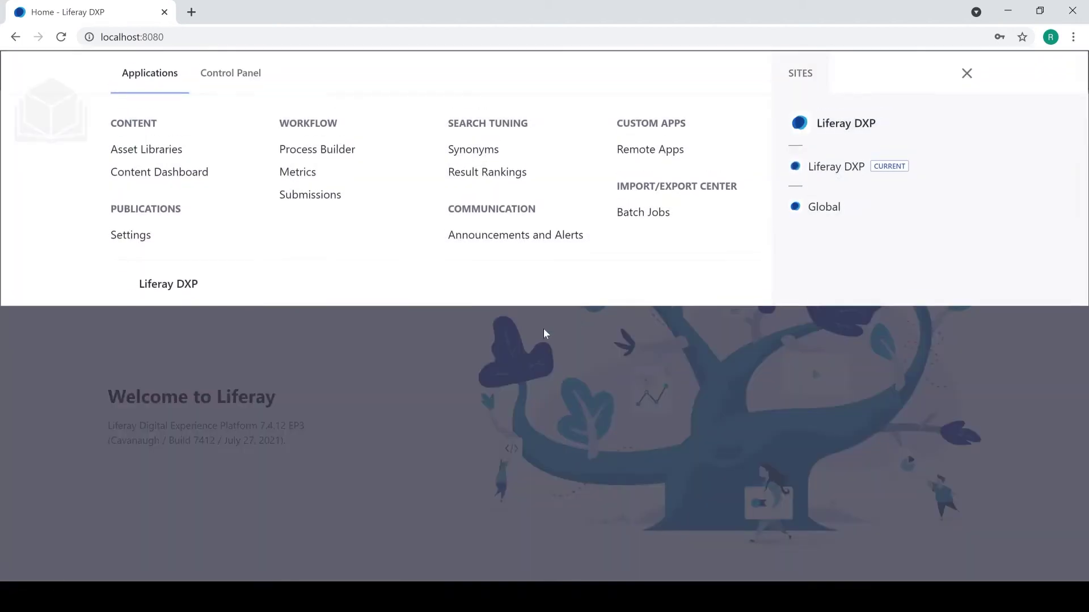
{"action": "left_click", "coordinate": [435, 352]}
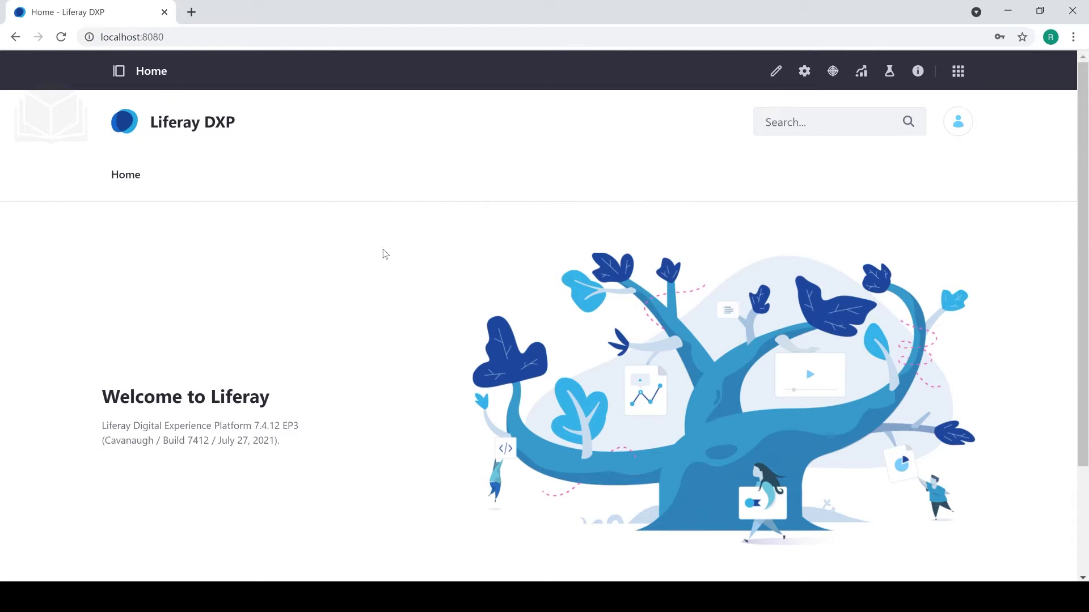
Go to the Password section of the account's Account Settings.
{"action": "left_click", "coordinate": [957, 127]}
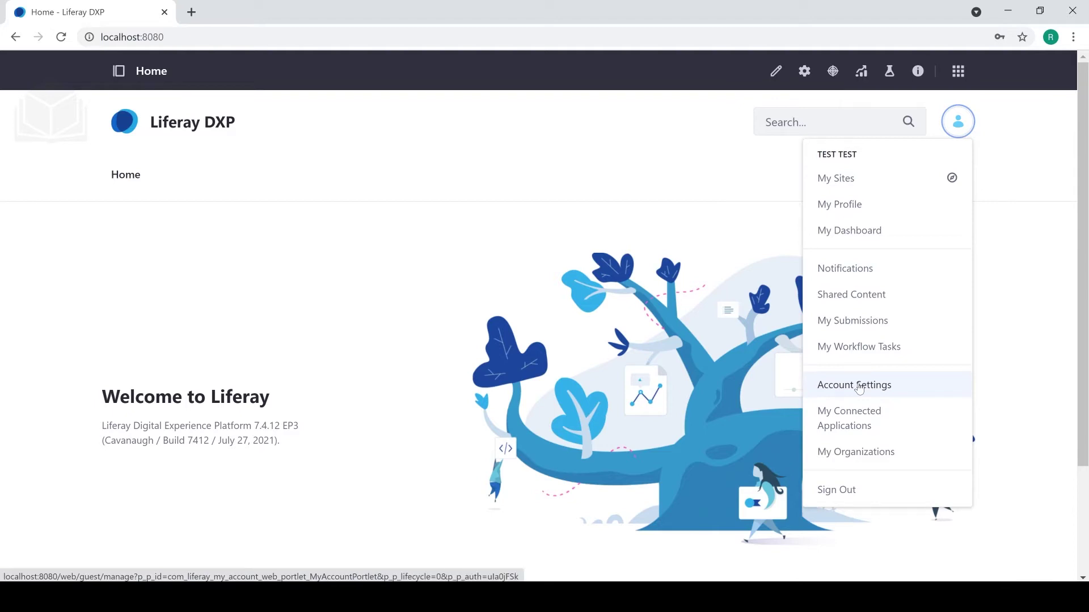
{"action": "left_click", "coordinate": [859, 386]}
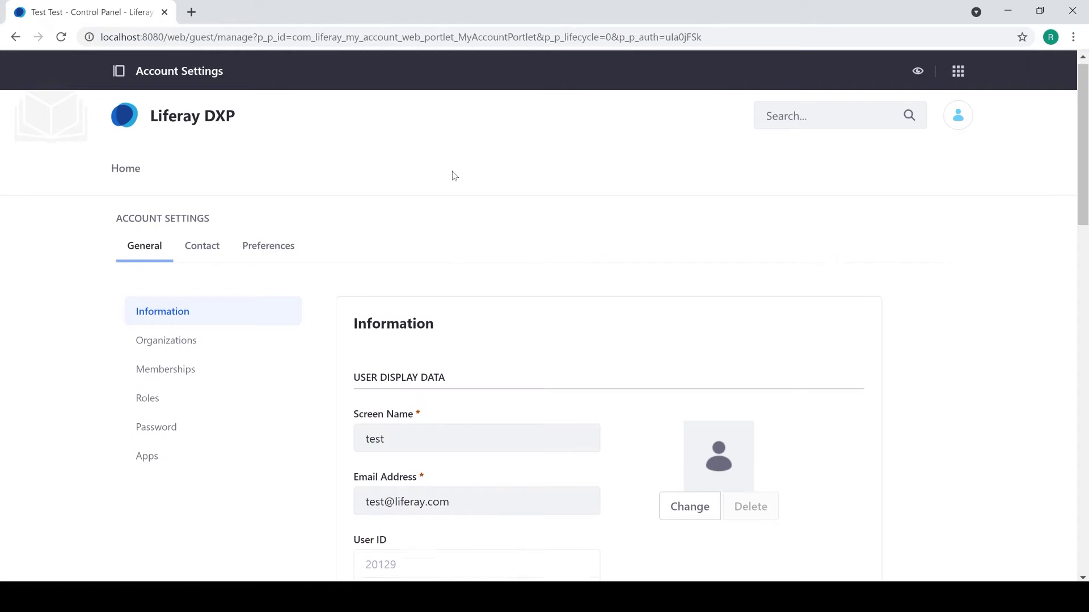
{"action": "scroll", "coordinate": [369, 296], "scroll_direction": "down", "scroll_amount": 1}
{"action": "left_click", "coordinate": [177, 363]}
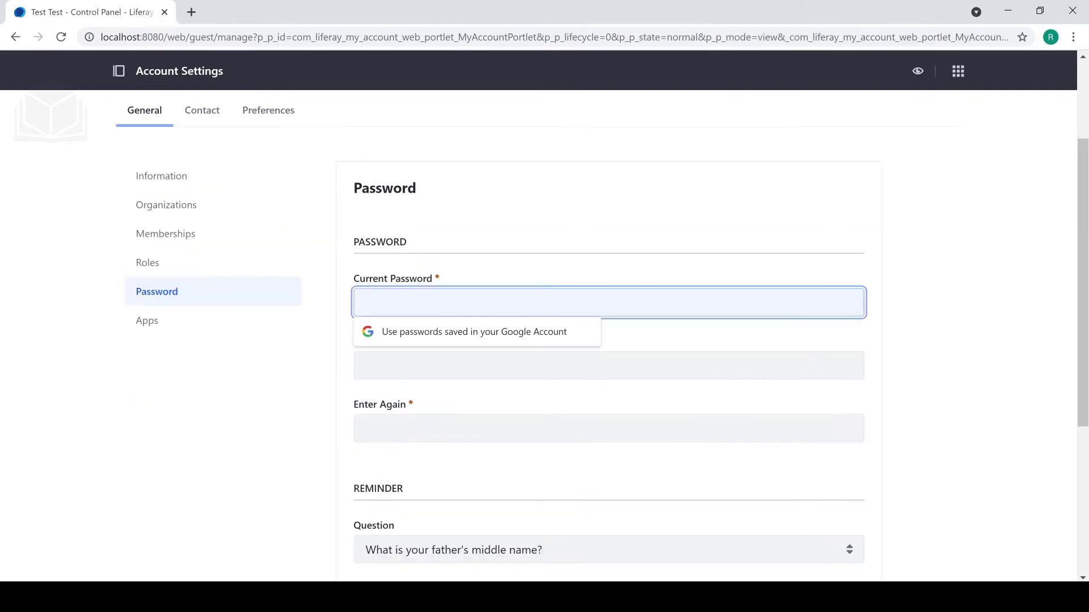
Enter the current password and the new password twice, then save.
{"action": "type", "text": "test"}
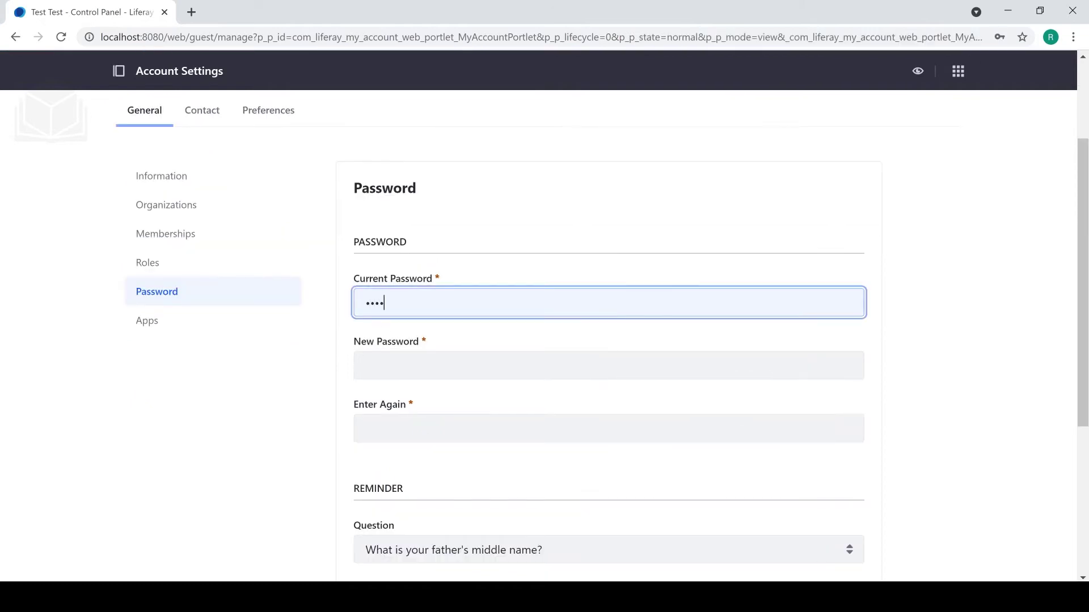
{"action": "left_click", "coordinate": [609, 366]}
{"action": "type", "text": "test123"}
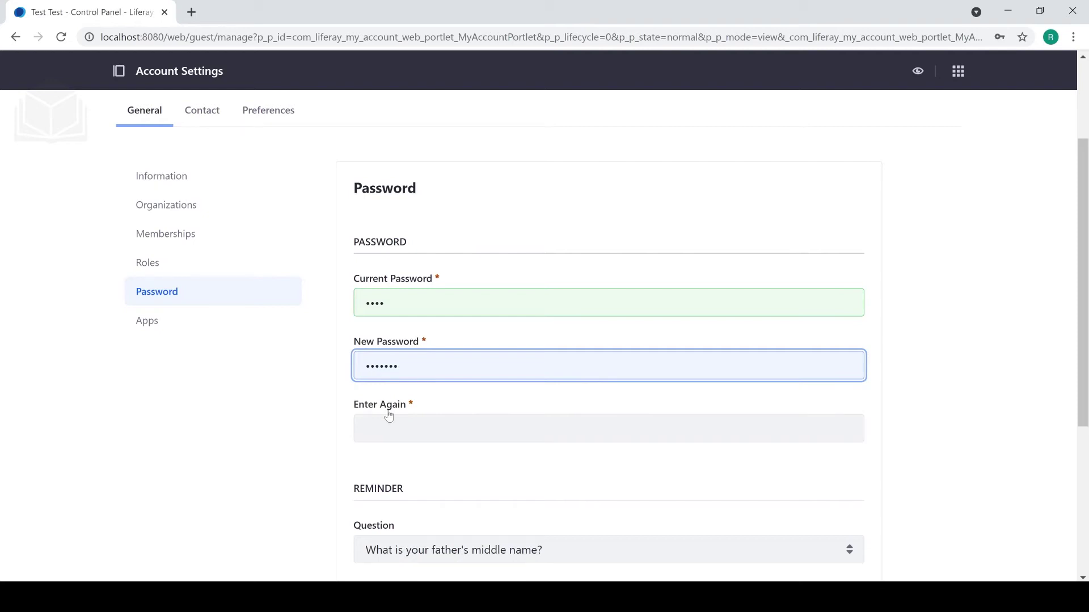
{"action": "key", "text": "Tab"}
{"action": "type", "text": "test123"}
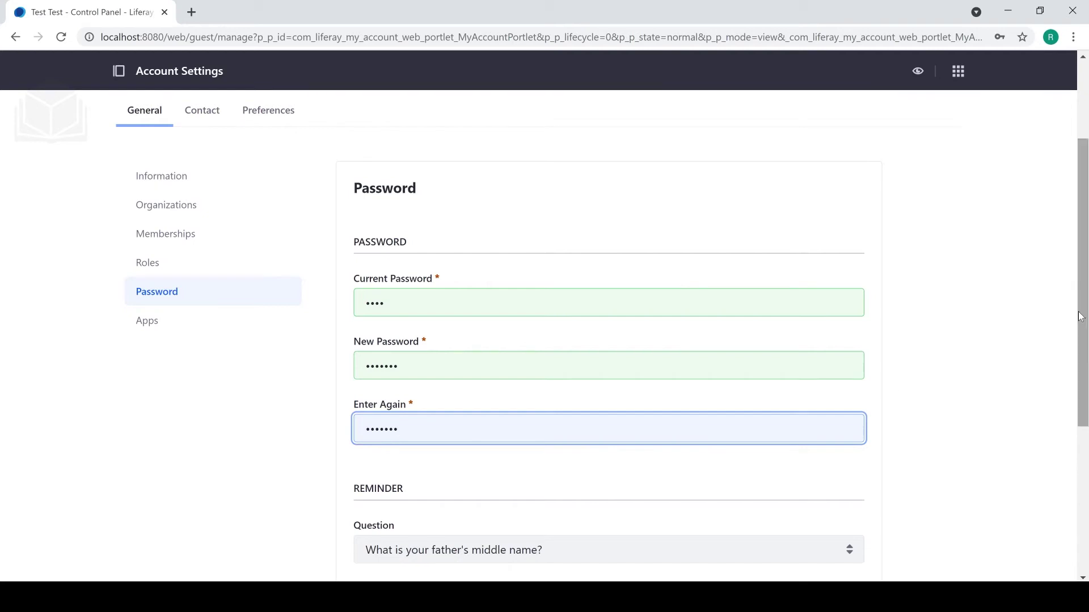
{"action": "scroll", "coordinate": [1043, 360], "scroll_direction": "down", "scroll_amount": 3}
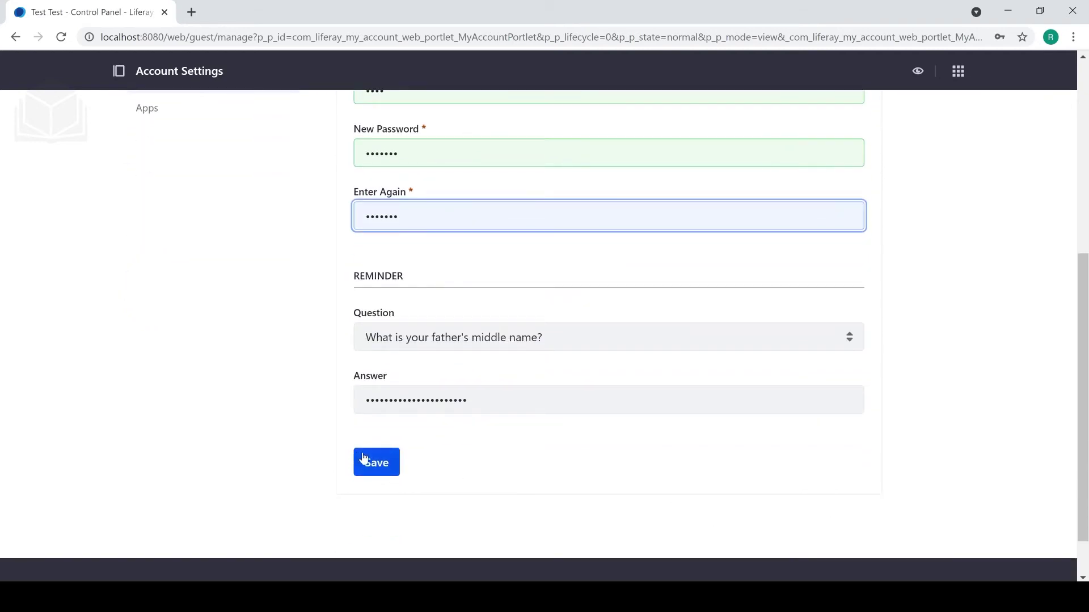
{"action": "left_click", "coordinate": [372, 461]}
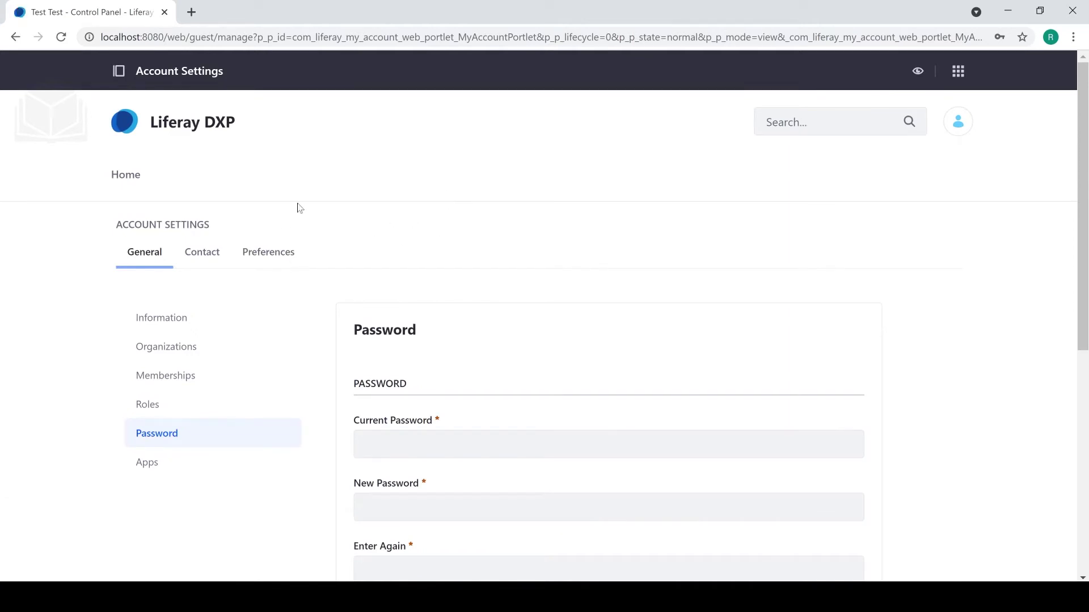
Overwrite First Name and Last Name 'Test Test' with the new real name, save, and check the account menu.
{"action": "left_click", "coordinate": [209, 319]}
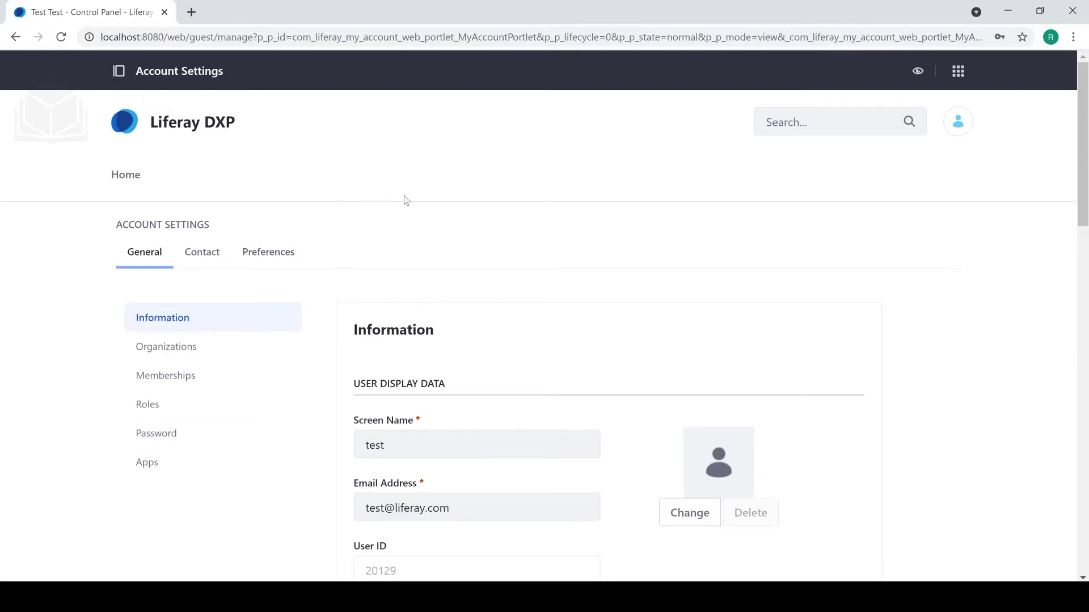
{"action": "scroll", "coordinate": [459, 193], "scroll_direction": "down", "scroll_amount": 3}
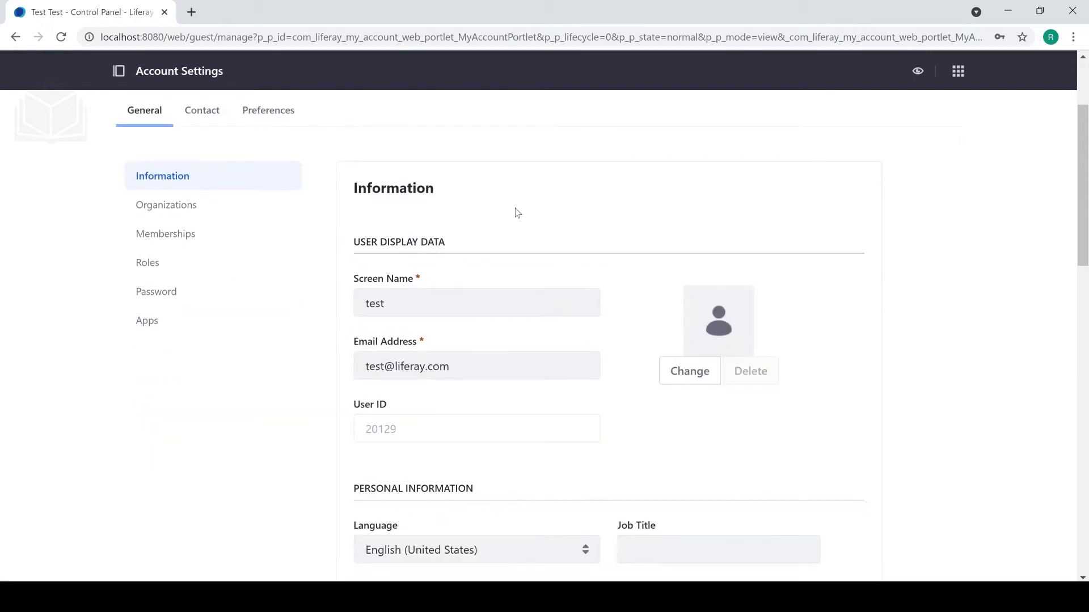
{"action": "scroll", "coordinate": [515, 212], "scroll_direction": "down", "scroll_amount": 1}
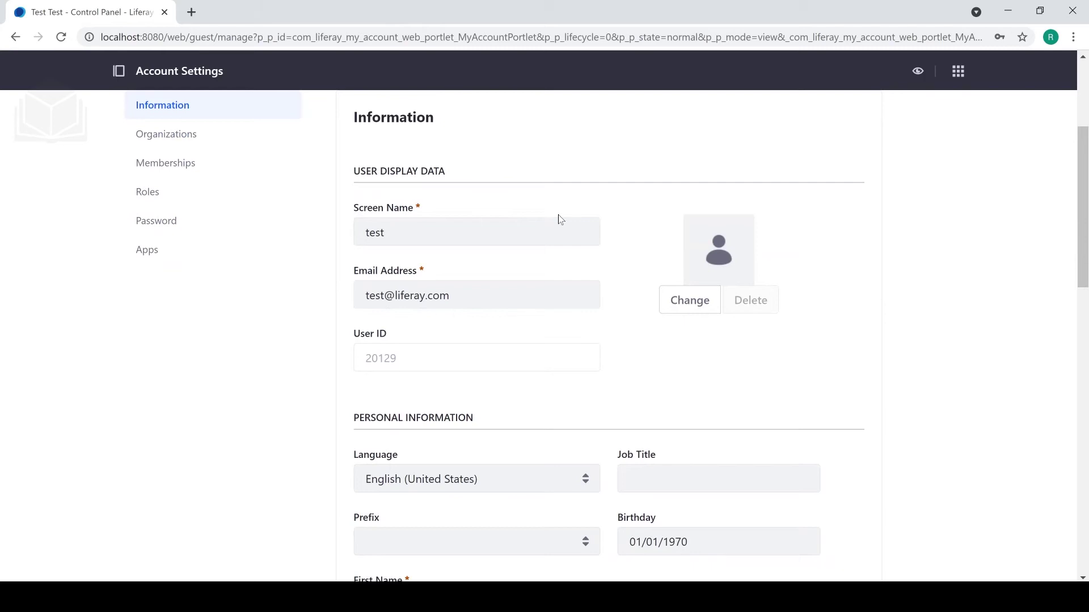
{"action": "scroll", "coordinate": [571, 205], "scroll_direction": "up", "scroll_amount": 3}
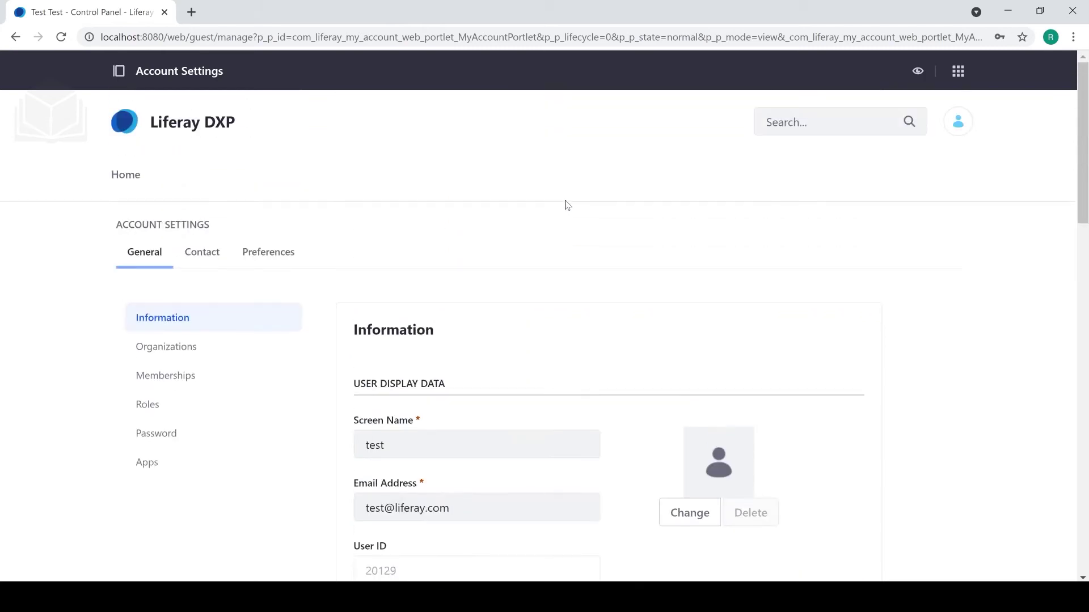
{"action": "scroll", "coordinate": [564, 205], "scroll_direction": "down", "scroll_amount": 8}
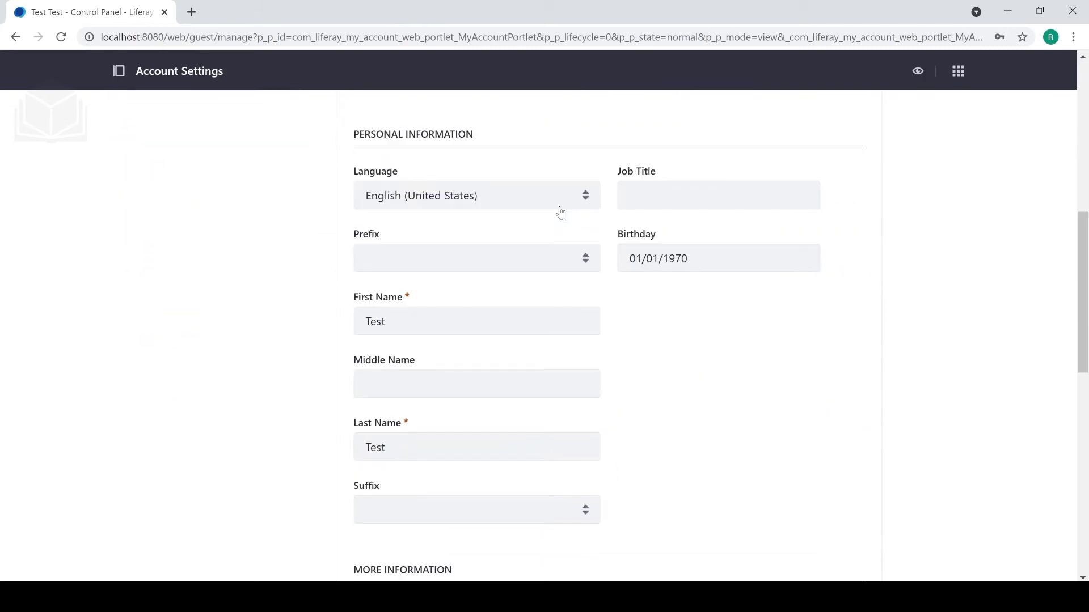
{"action": "left_click_drag", "start_coordinate": [391, 251], "coordinate": [336, 258]}
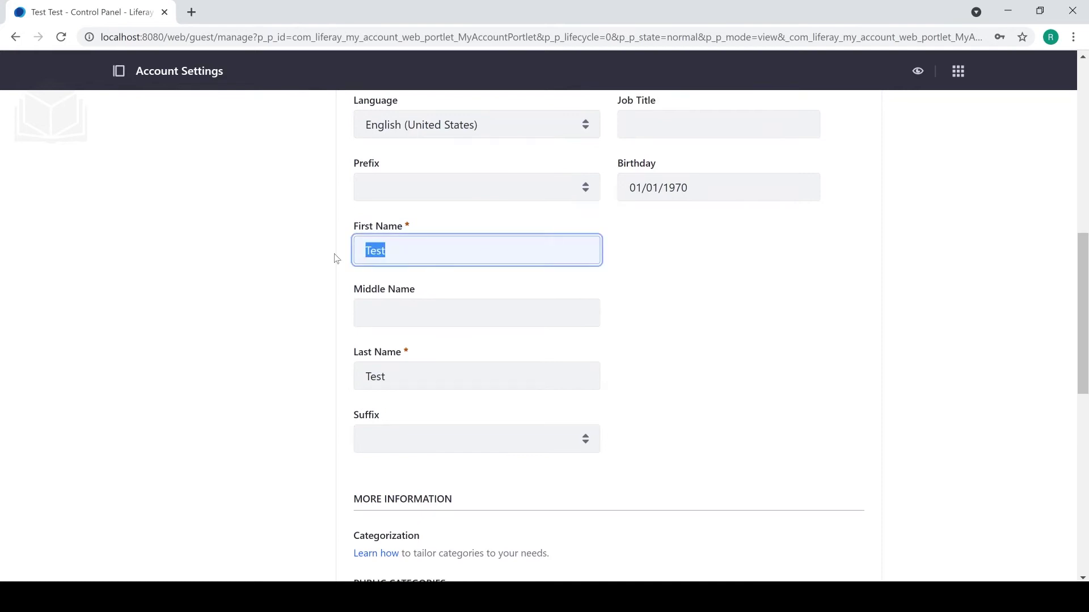
{"action": "key", "text": "Down"}
{"action": "left_click", "coordinate": [700, 339]}
{"action": "left_click_drag", "start_coordinate": [385, 376], "coordinate": [347, 379]}
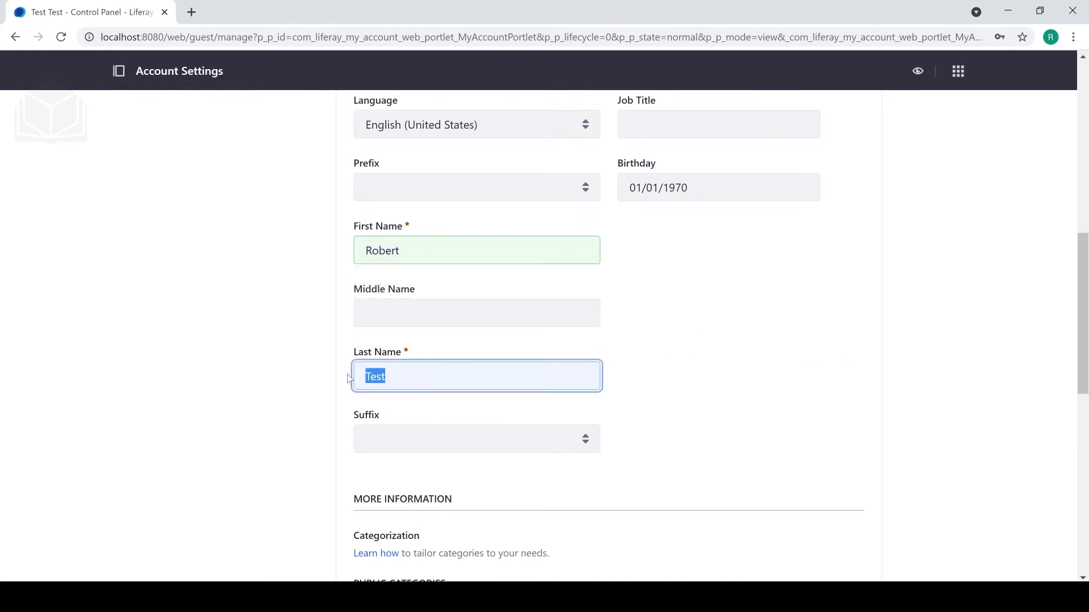
{"action": "left_click", "coordinate": [673, 363]}
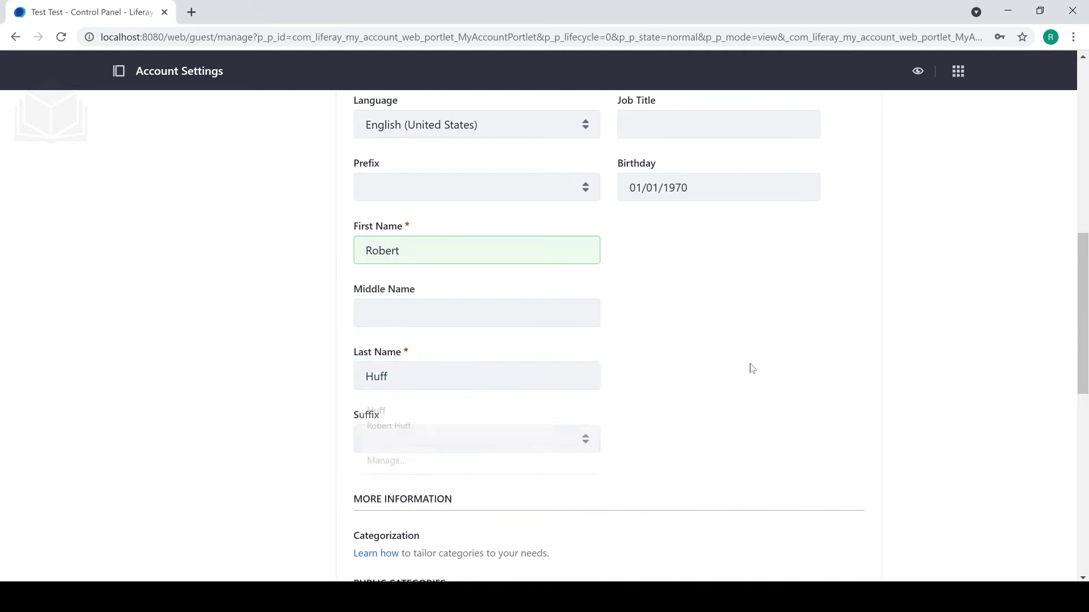
{"action": "scroll", "coordinate": [698, 381], "scroll_direction": "up", "scroll_amount": 8}
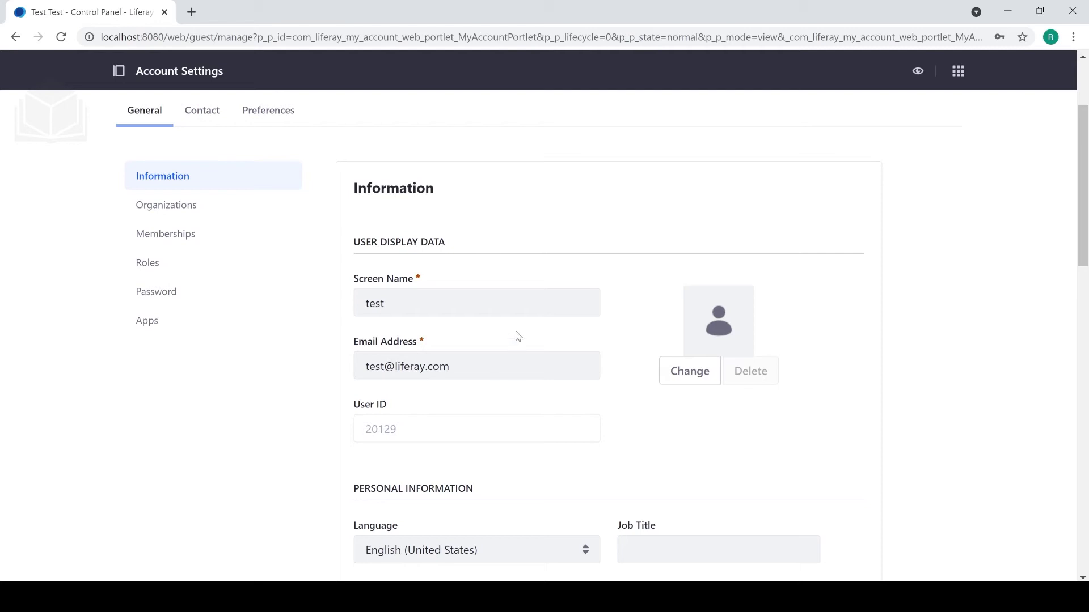
{"action": "scroll", "coordinate": [622, 323], "scroll_direction": "down", "scroll_amount": 15}
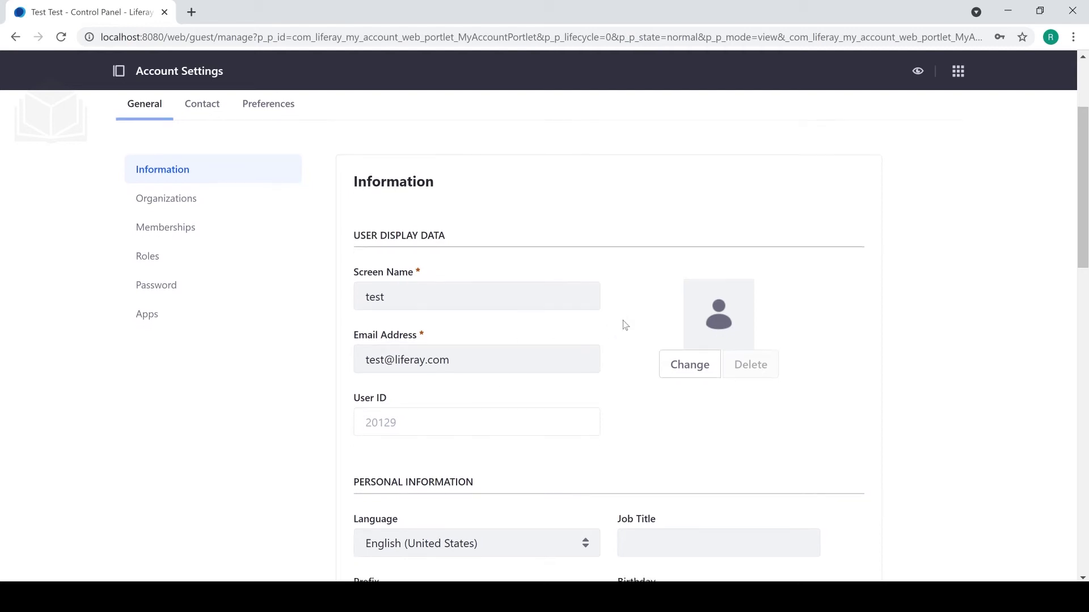
{"action": "left_click", "coordinate": [382, 421]}
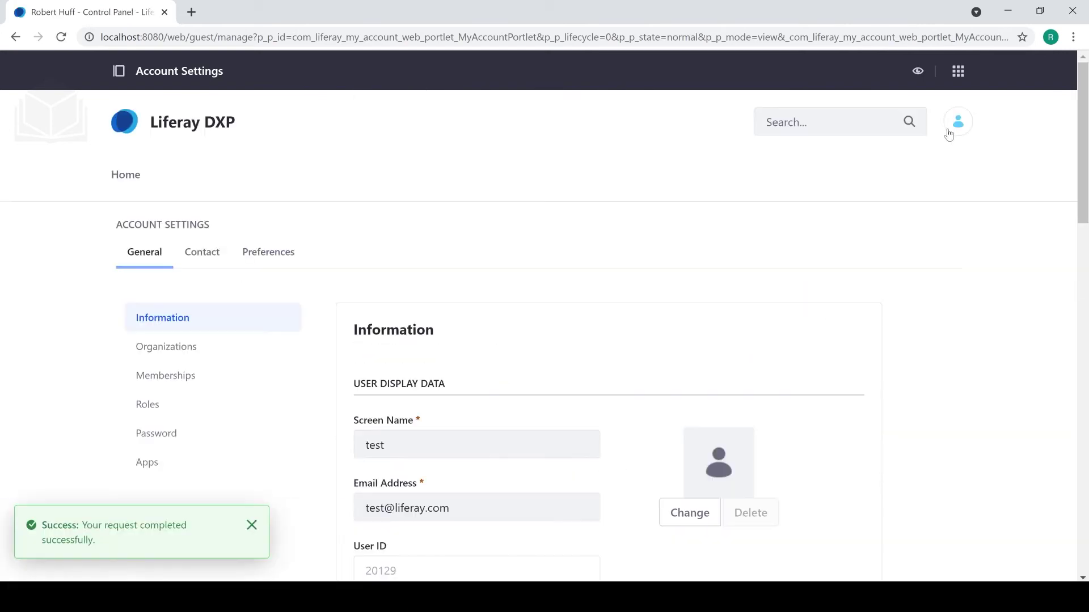
{"action": "left_click", "coordinate": [949, 133]}
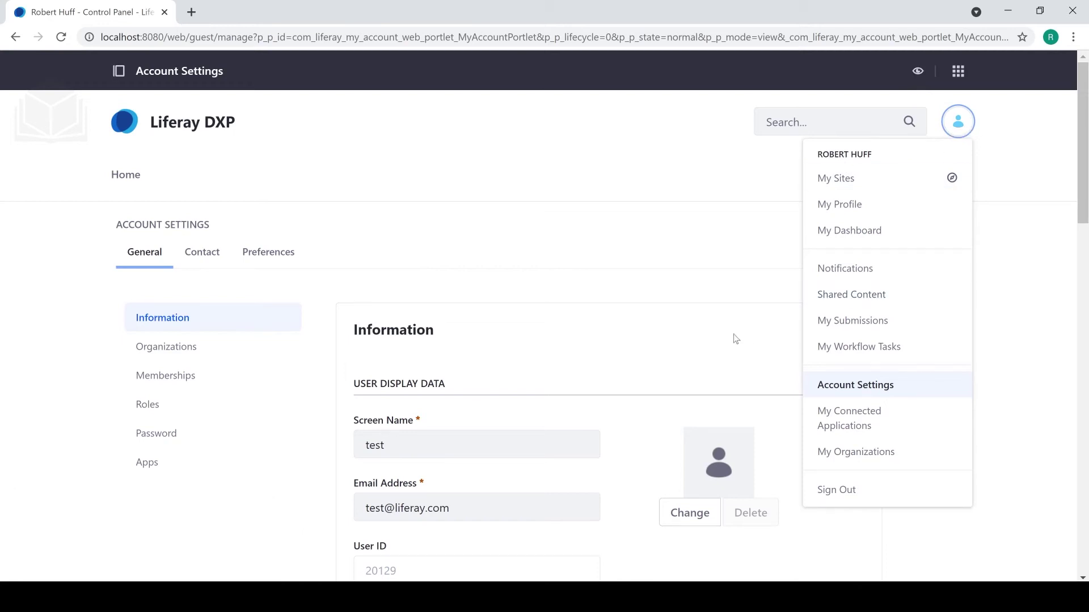
Return to the Welcome to Liferay home page through the product menu.
{"action": "left_click", "coordinate": [1021, 169]}
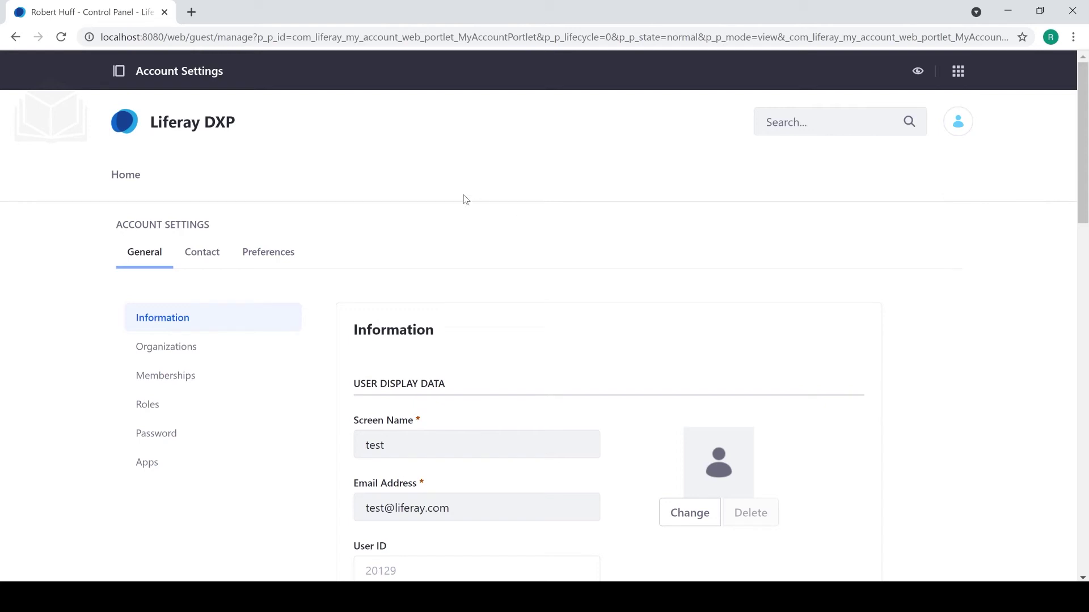
{"action": "left_click", "coordinate": [119, 71]}
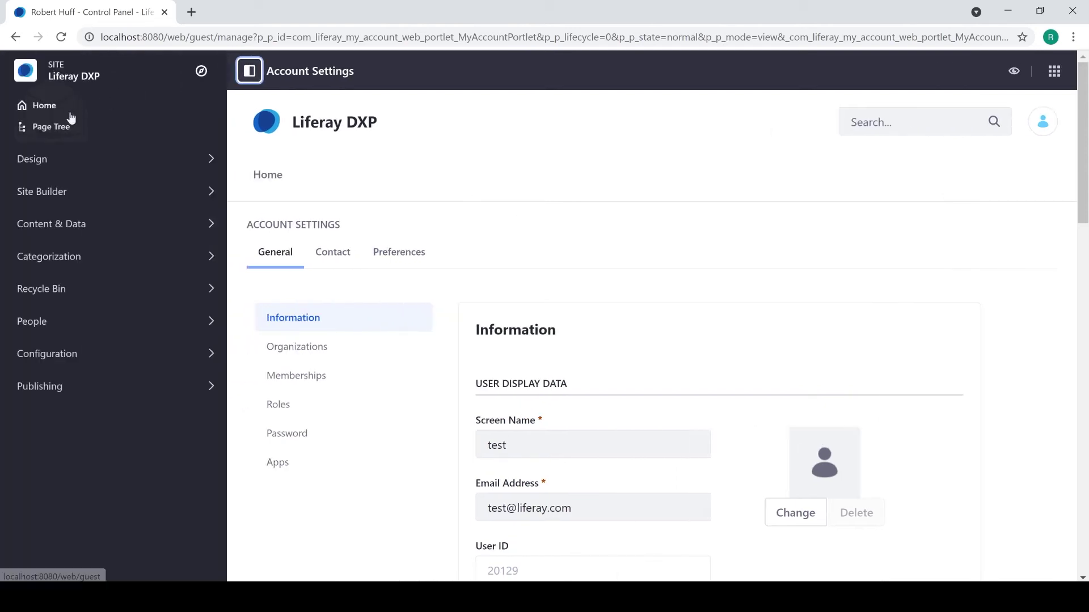
{"action": "left_click", "coordinate": [48, 110]}
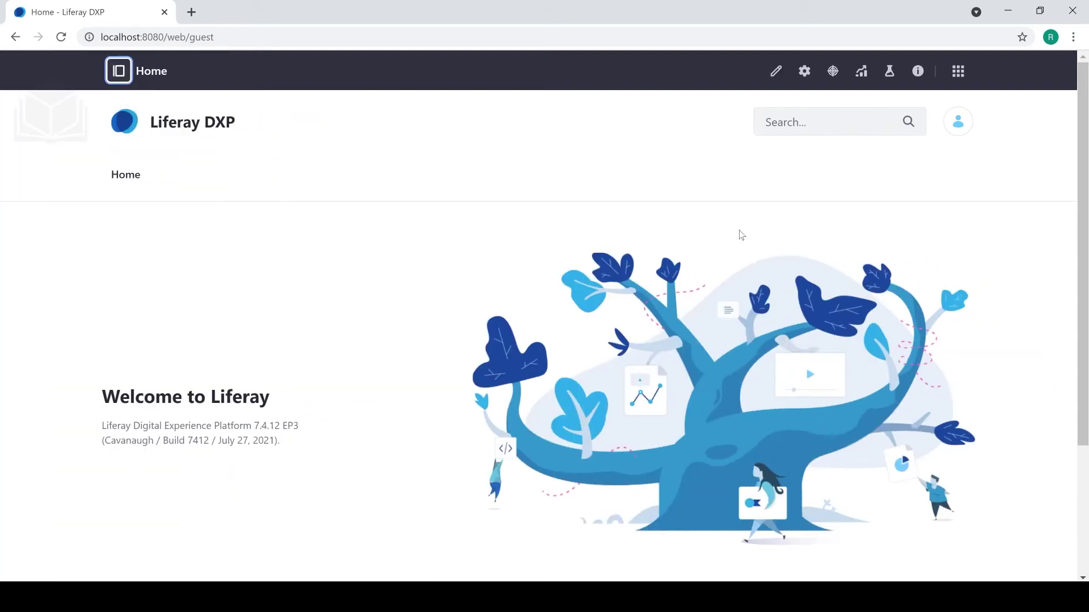
{"action": "left_click", "coordinate": [961, 130]}
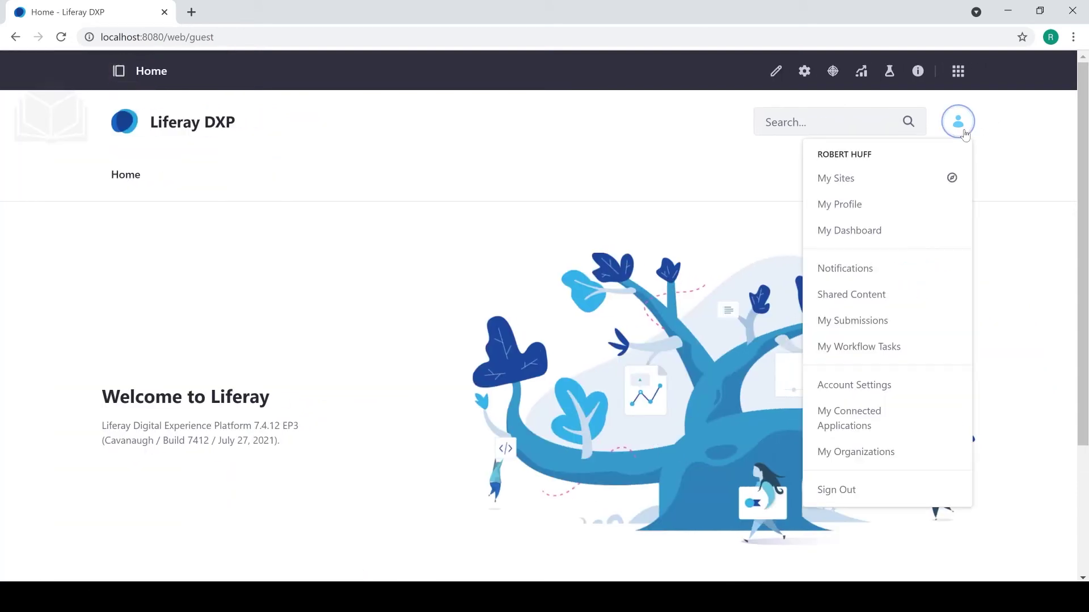
Sign out, then sign back in as the test administrator with its password.
{"action": "left_click", "coordinate": [860, 488]}
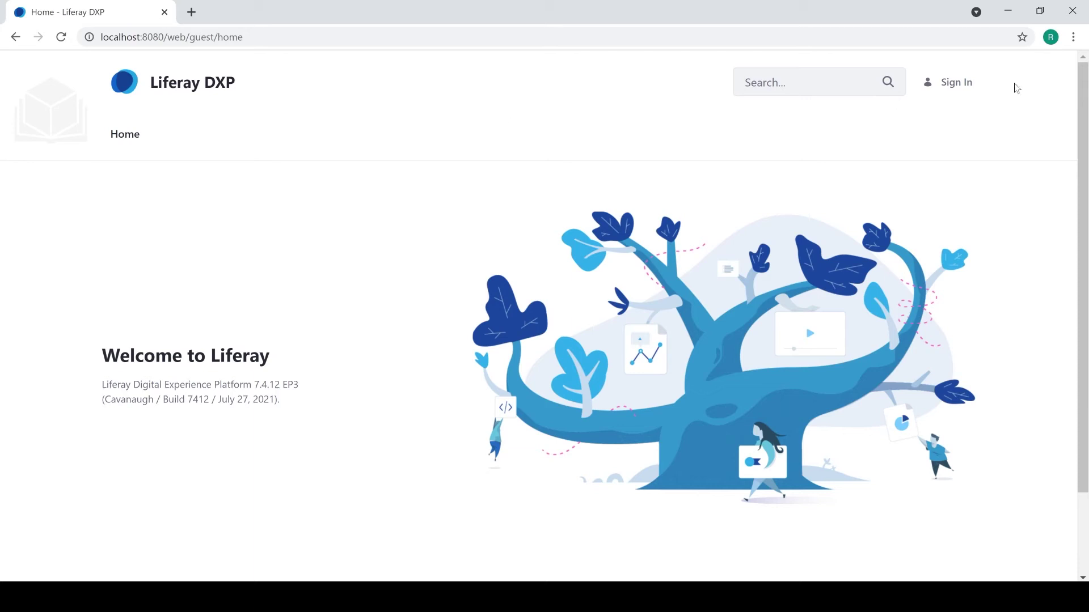
{"action": "left_click", "coordinate": [959, 86]}
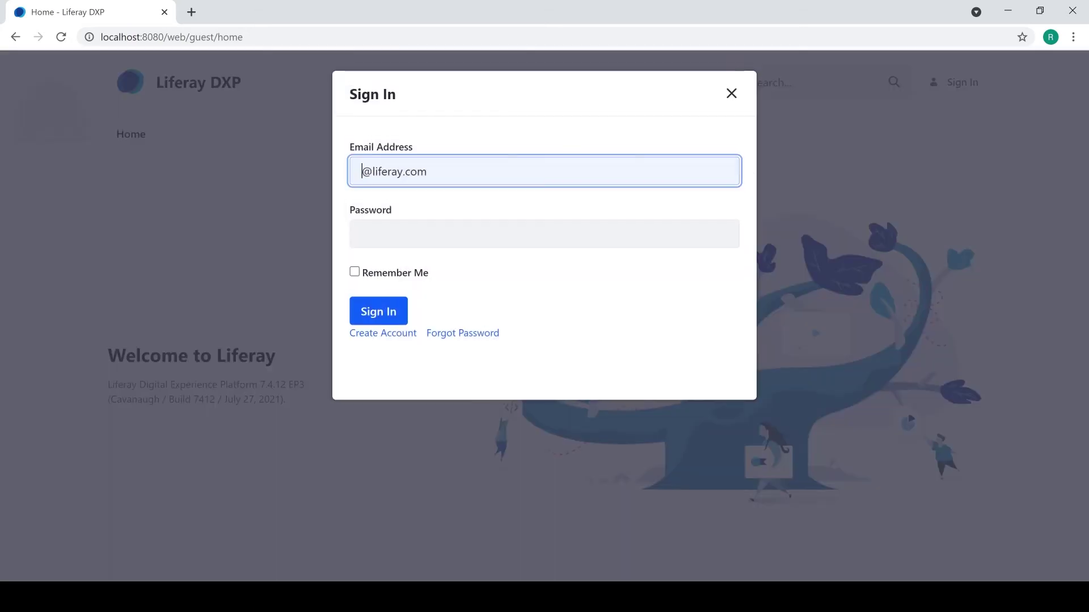
{"action": "type", "text": "test"}
{"action": "key", "text": "Tab"}
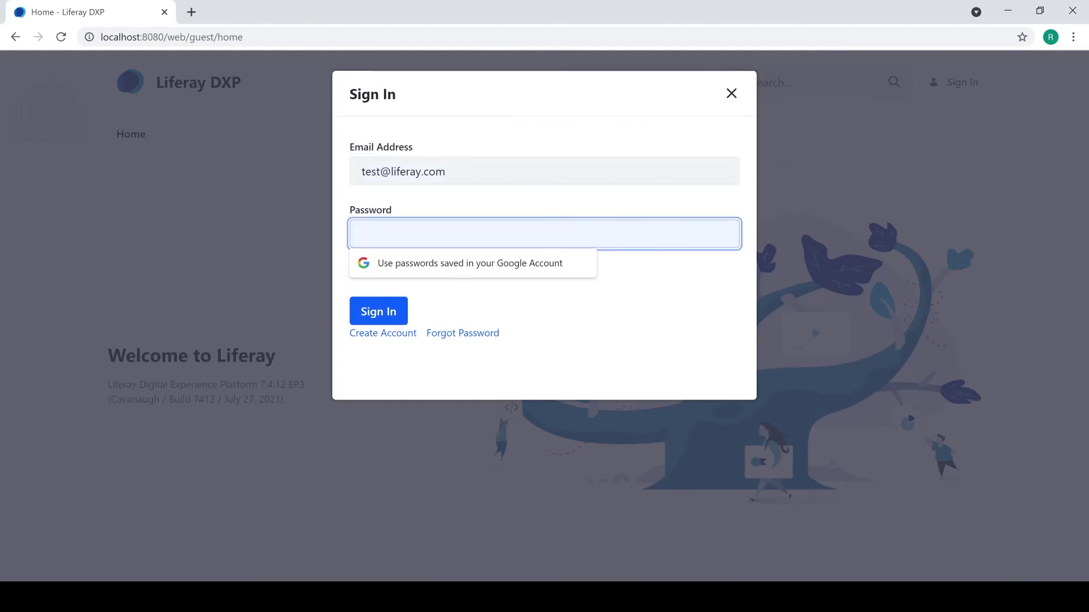
{"action": "type", "text": "liferay"}
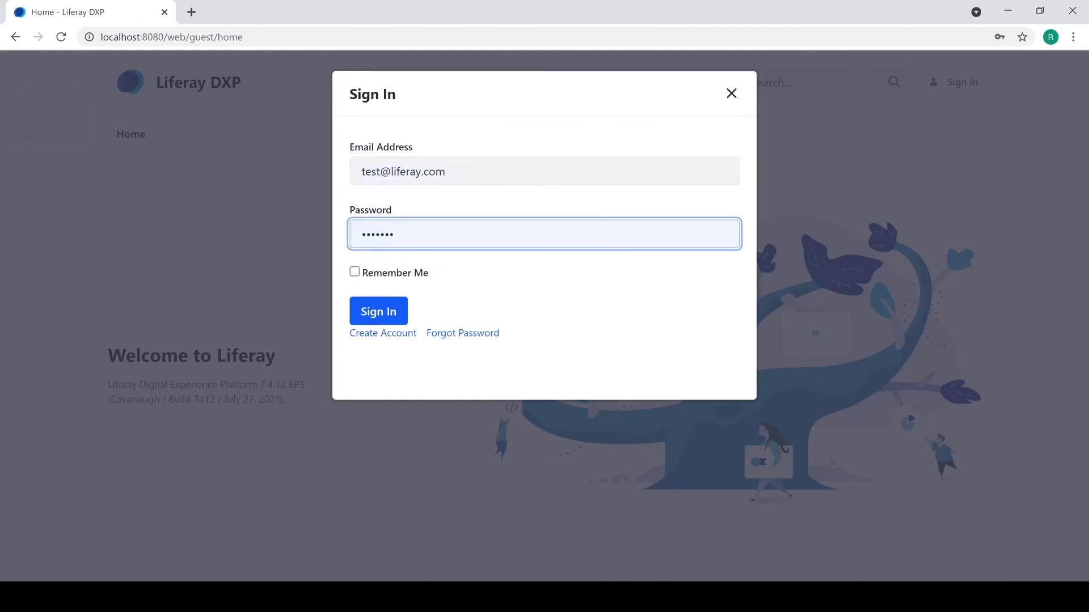
{"action": "key", "text": "Return"}
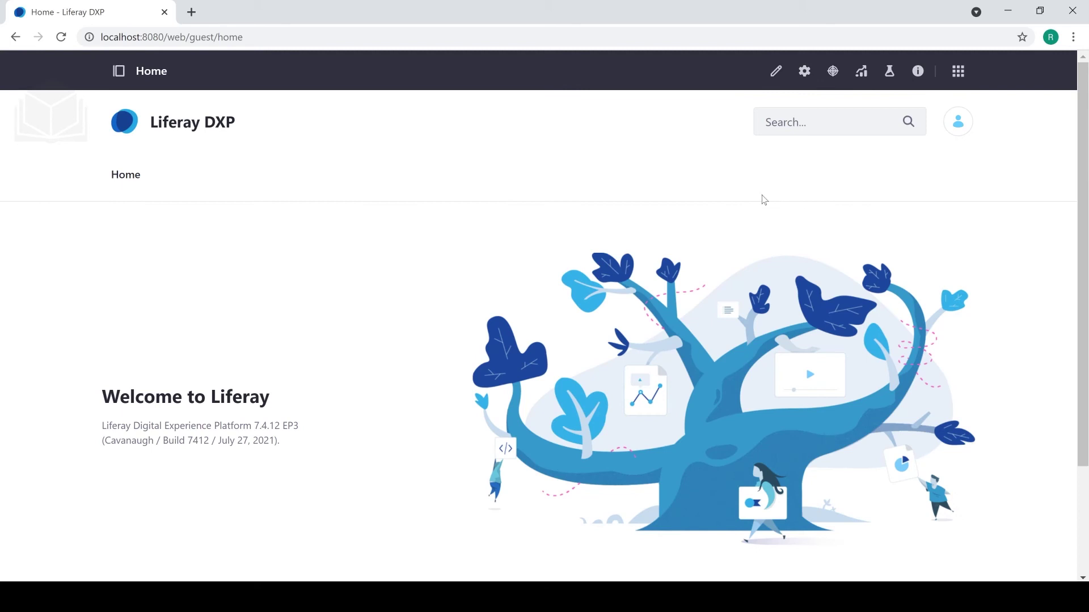
Reach Control Panel > Users and Organizations and begin adding a user.
{"action": "left_click", "coordinate": [966, 76]}
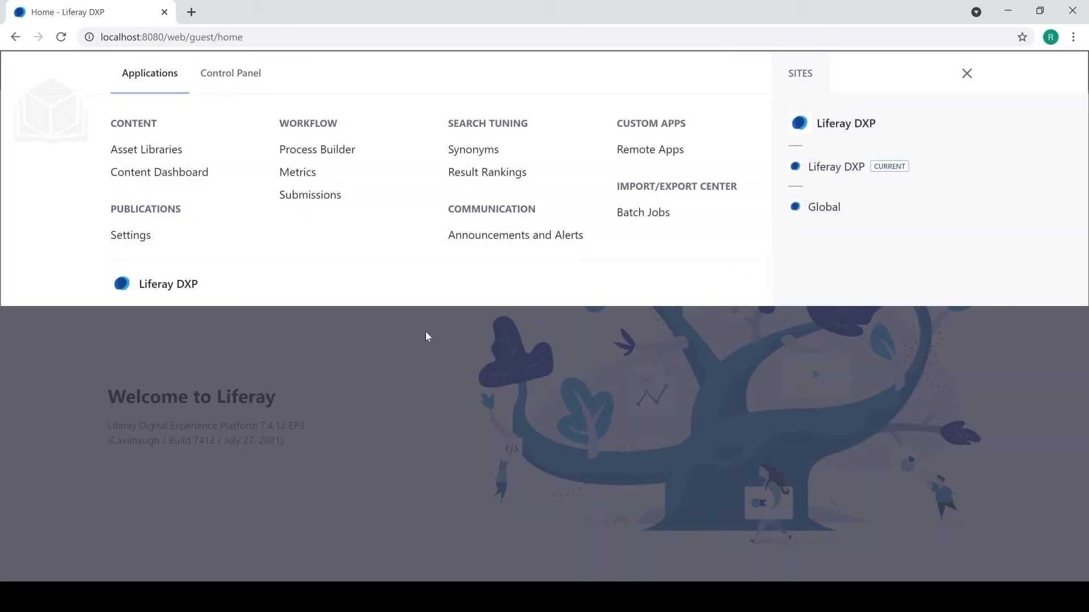
{"action": "left_click", "coordinate": [242, 84]}
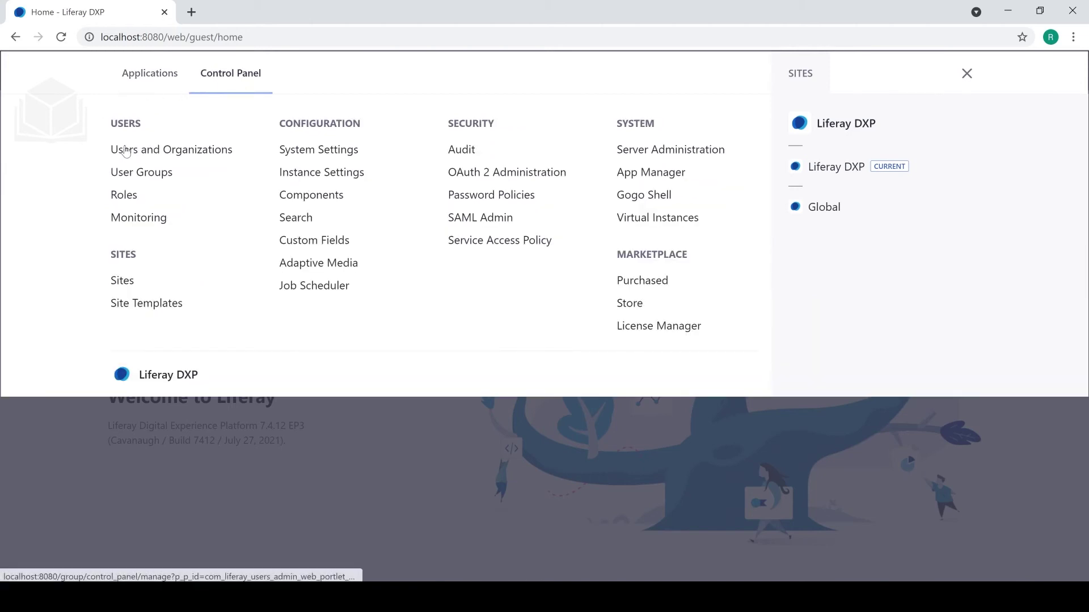
{"action": "left_click", "coordinate": [159, 150]}
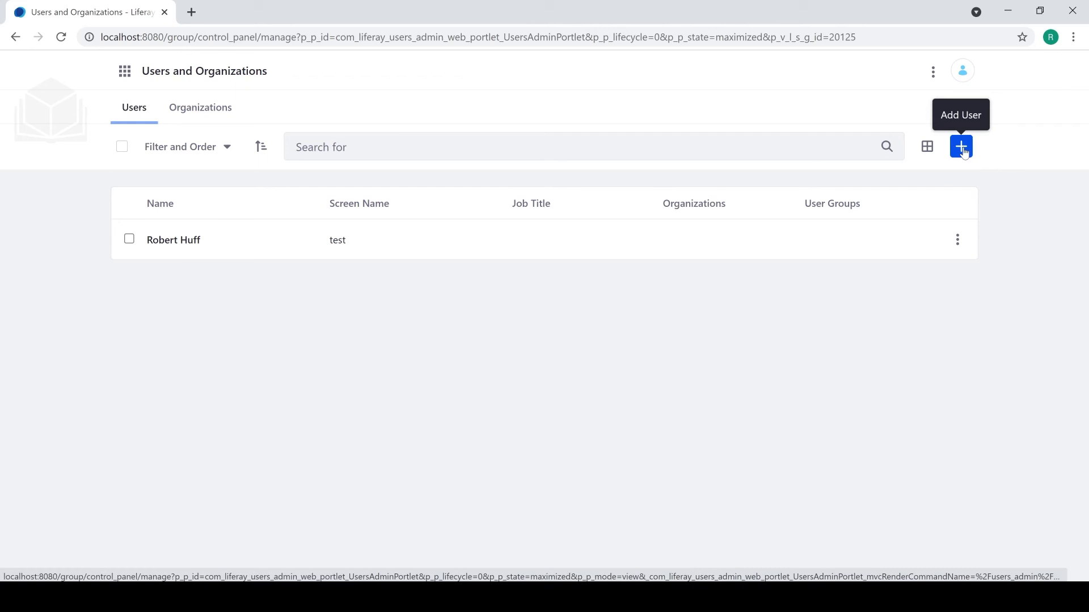
{"action": "left_click", "coordinate": [962, 149]}
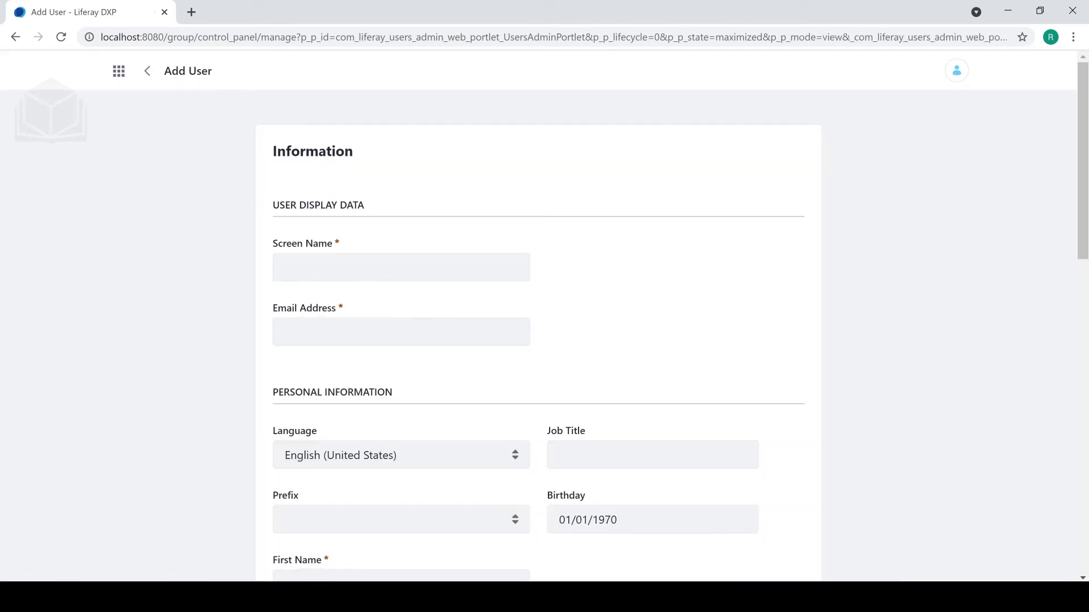
Enter screen name a.user and the new user's e-mail address.
{"action": "key", "text": "Down"}
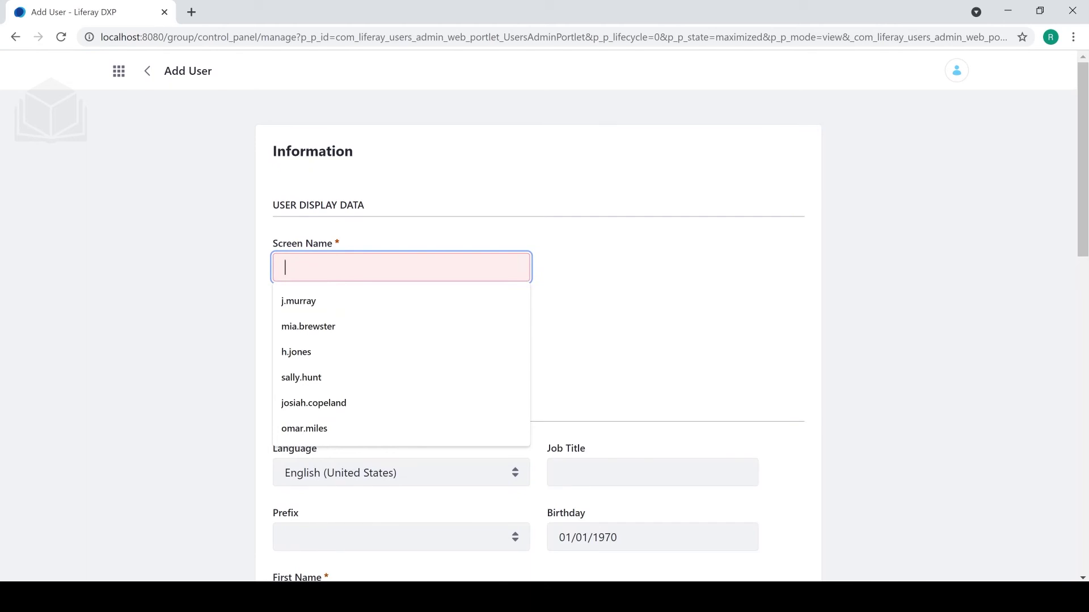
{"action": "type", "text": "a.user"}
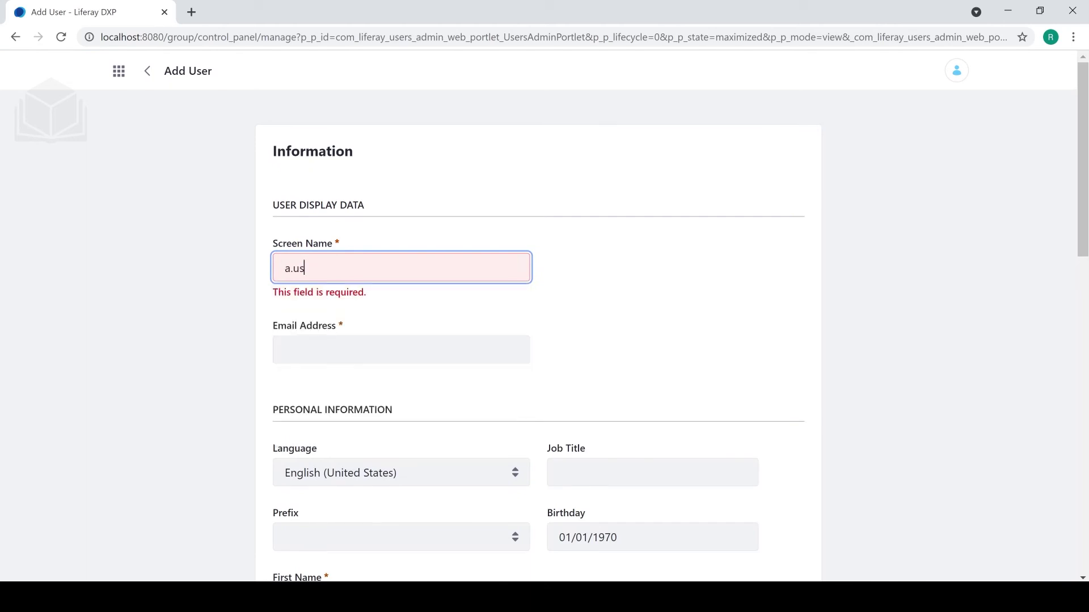
{"action": "left_click", "coordinate": [356, 350]}
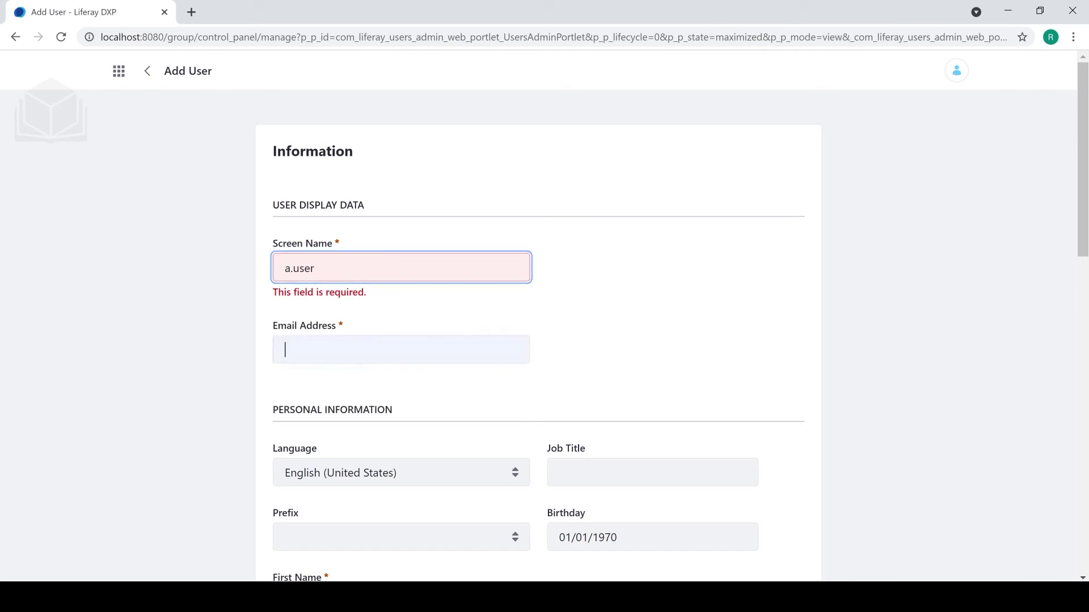
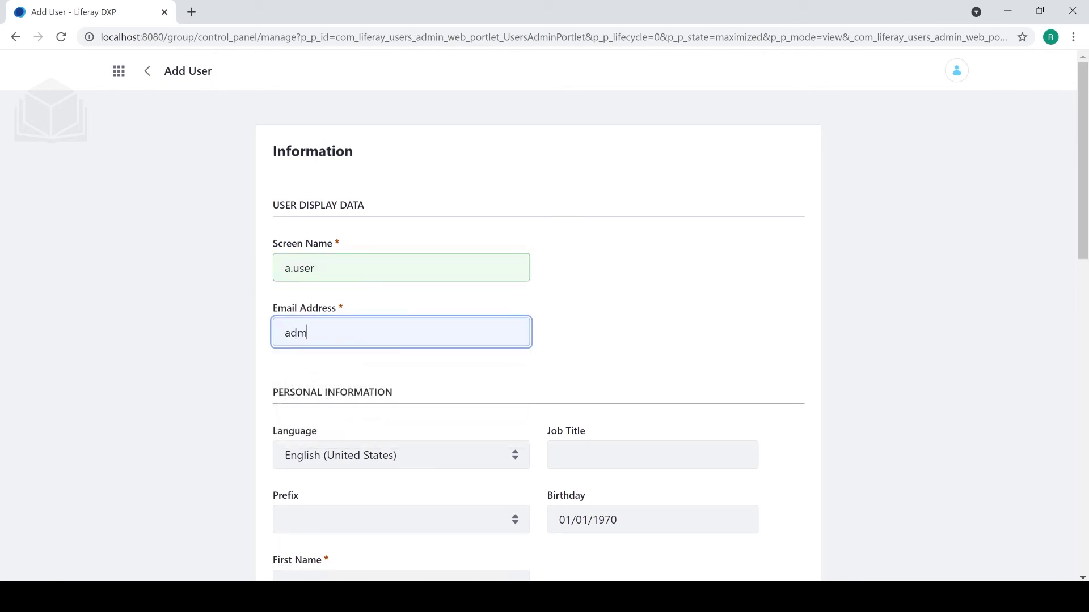
{"action": "left_click", "coordinate": [575, 274]}
Fill first name Admin and last name User, then save the user.
{"action": "scroll", "coordinate": [576, 275], "scroll_direction": "down", "scroll_amount": 3}
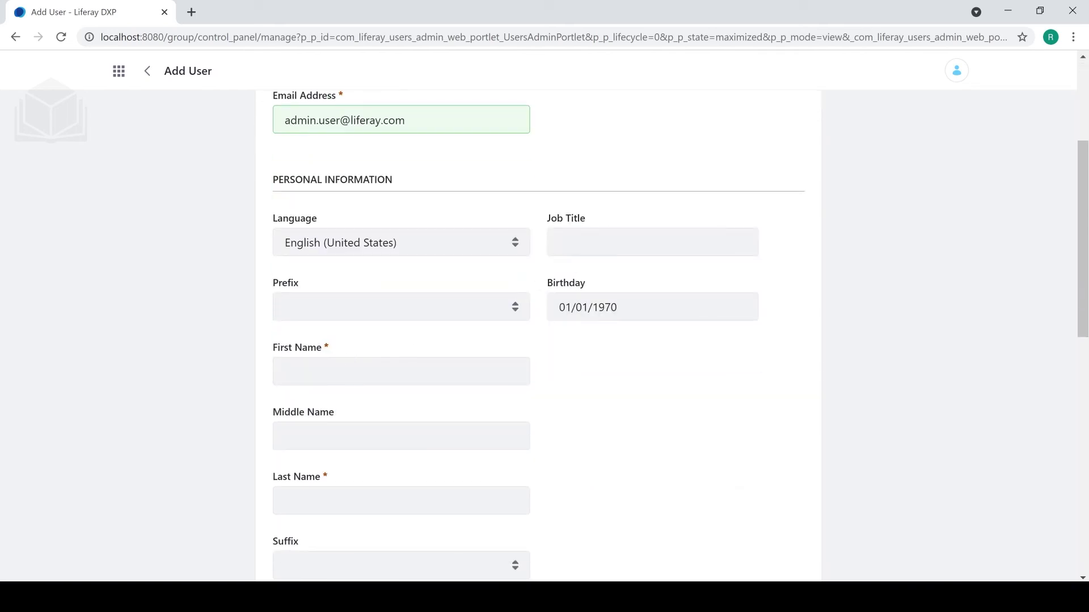
{"action": "left_click", "coordinate": [363, 371]}
{"action": "type", "text": "Admin"}
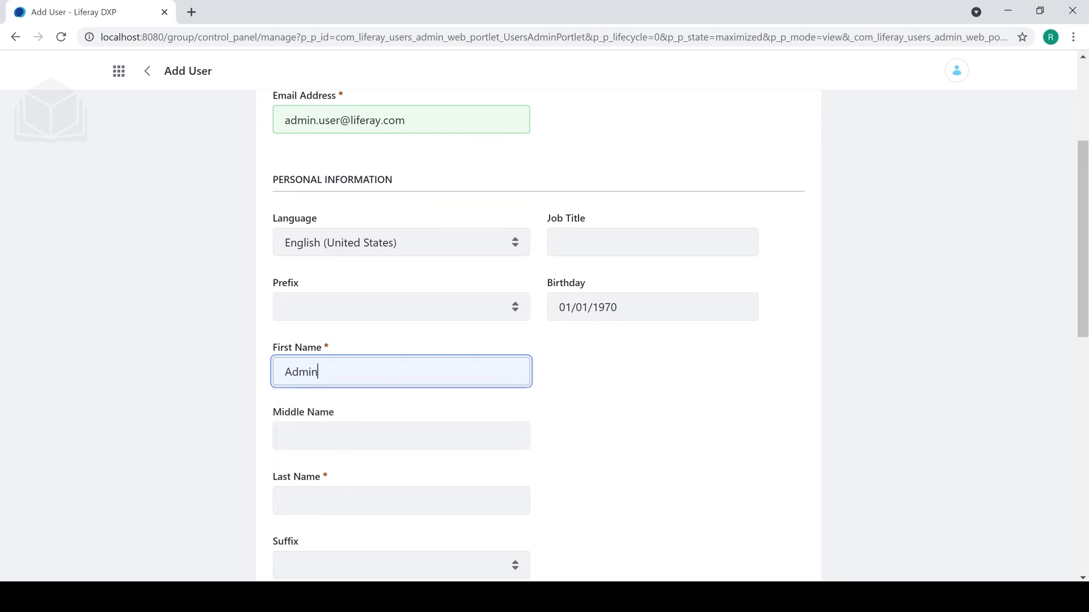
{"action": "key", "text": "Tab"}
{"action": "key", "text": "Tab"}
{"action": "type", "text": "User"}
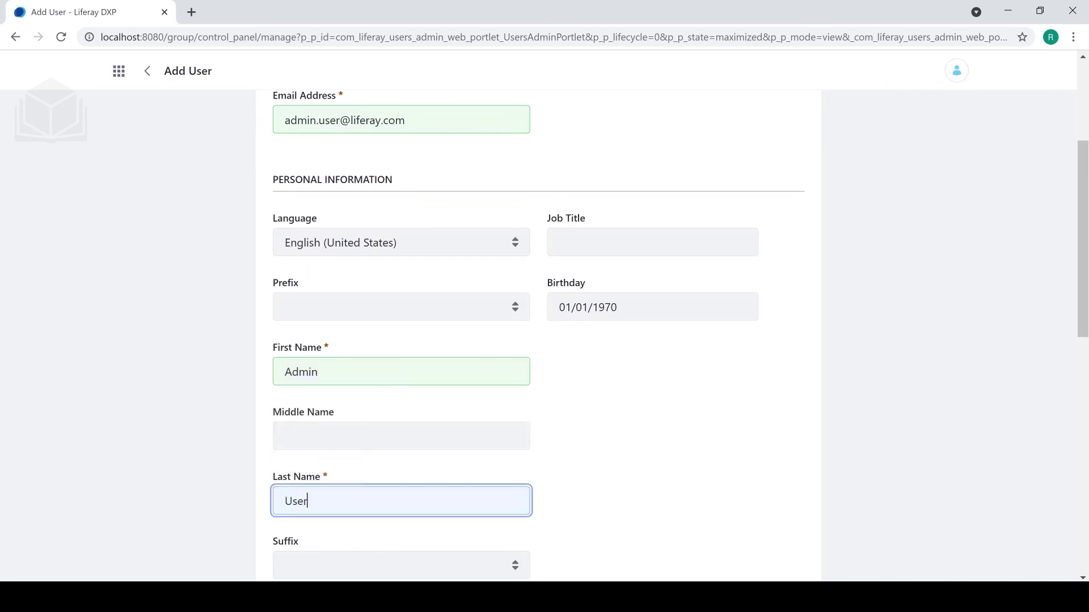
{"action": "left_click", "coordinate": [667, 407]}
{"action": "scroll", "coordinate": [647, 364], "scroll_direction": "down", "scroll_amount": 9}
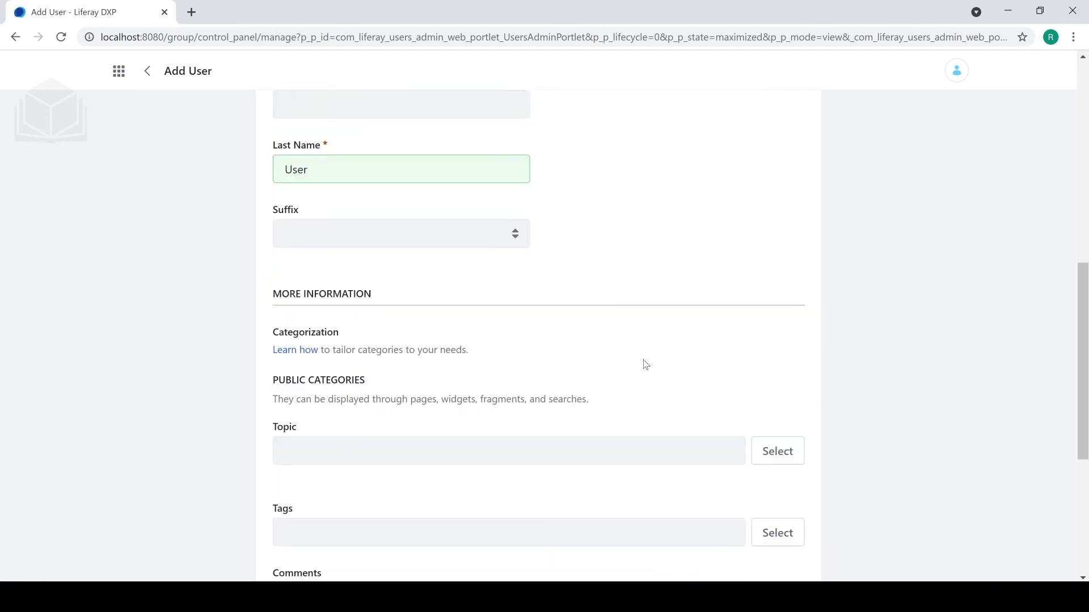
{"action": "scroll", "coordinate": [647, 364], "scroll_direction": "down", "scroll_amount": 3}
{"action": "left_click", "coordinate": [296, 496]}
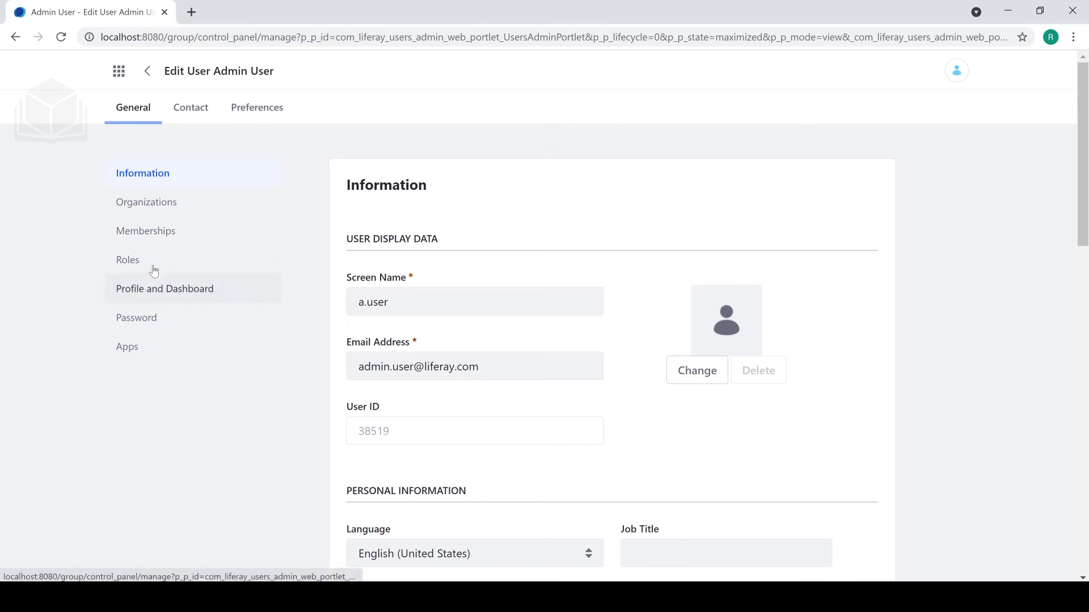
Assign the Administrator regular role to Admin User under Roles and save.
{"action": "left_click", "coordinate": [135, 264]}
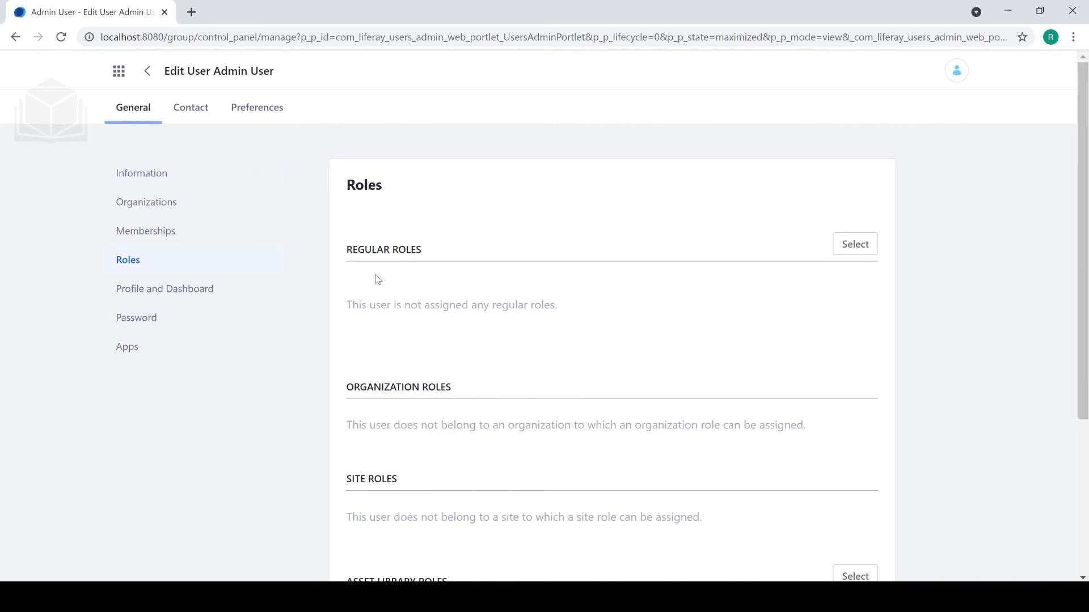
{"action": "left_click", "coordinate": [841, 250]}
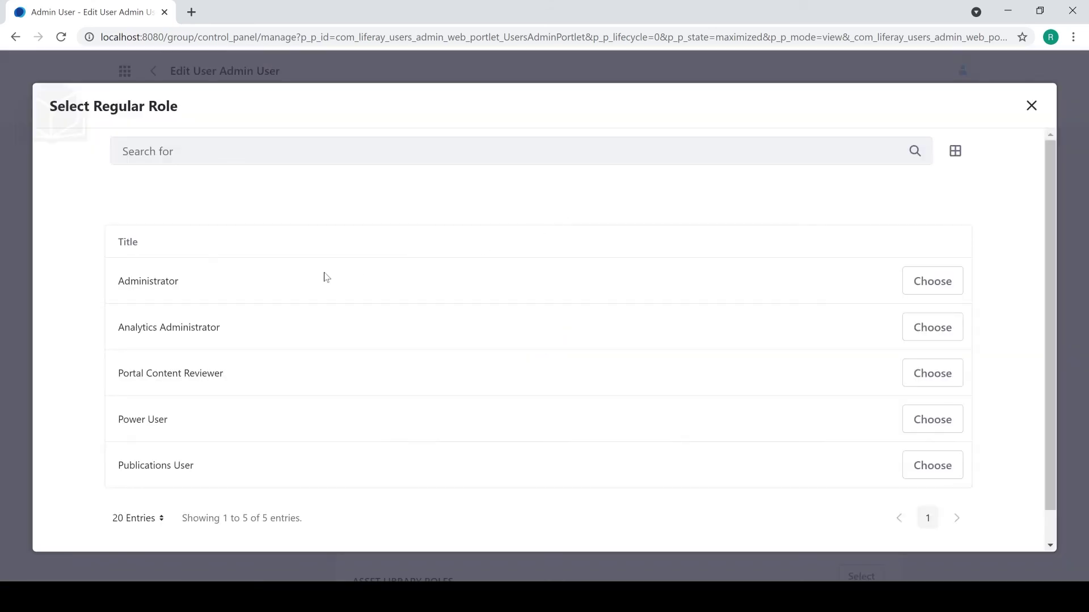
{"action": "left_click", "coordinate": [936, 283]}
{"action": "scroll", "coordinate": [652, 163], "scroll_direction": "down", "scroll_amount": 5}
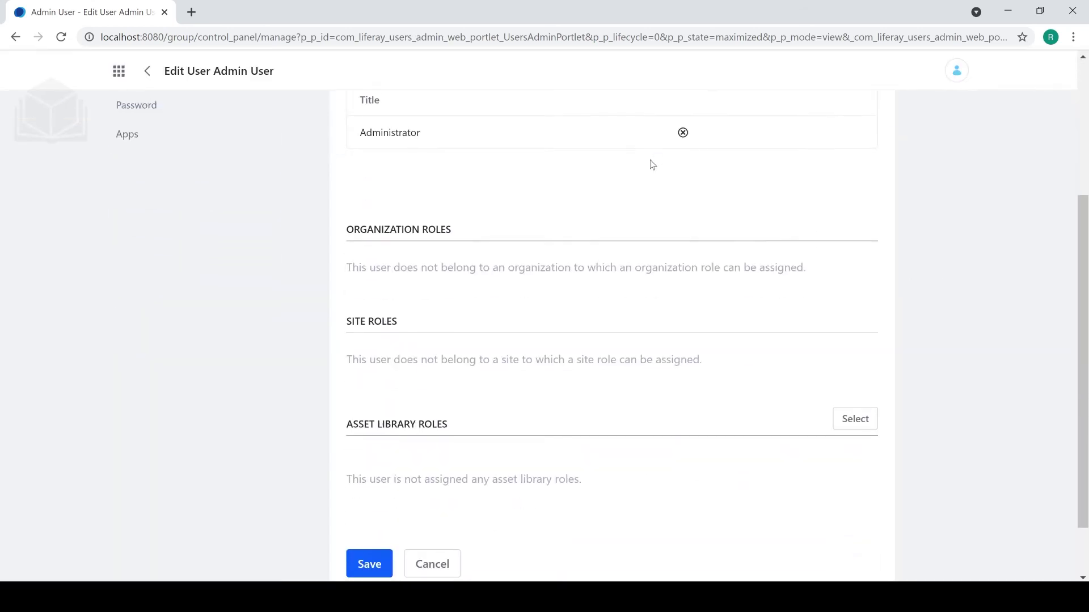
{"action": "left_click", "coordinate": [369, 493]}
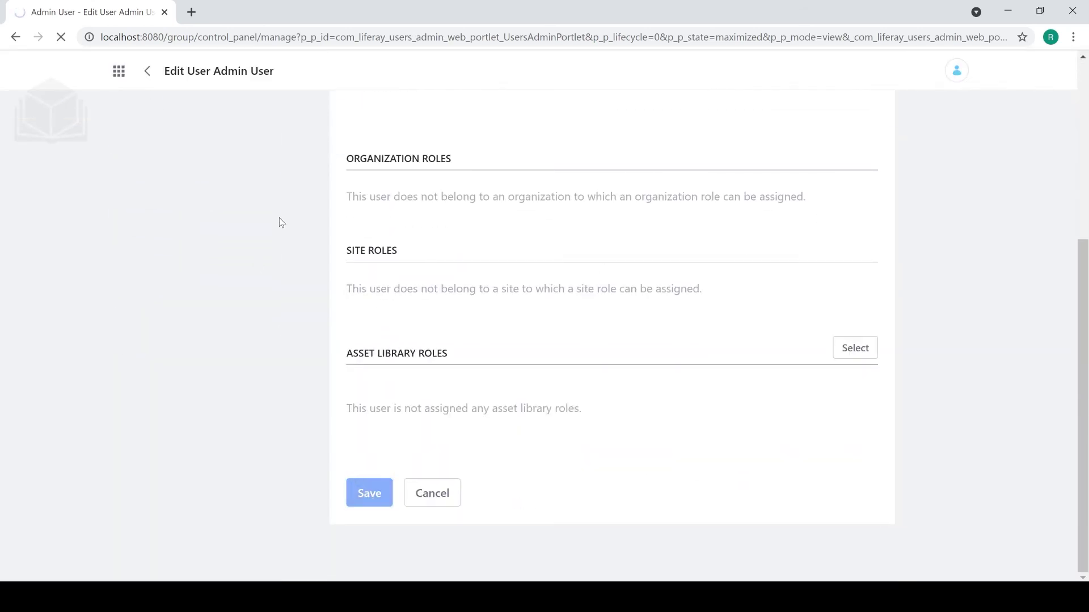